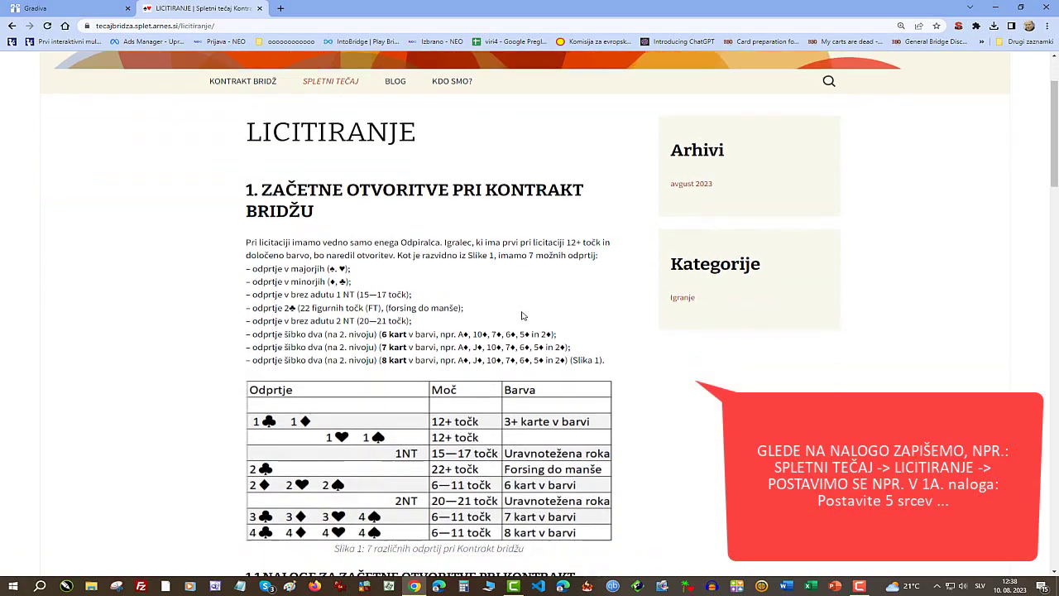
# - Save the linked Excel file osnova-za-zlaganje-kart-5823-delovna-verzija into the student's named folder under Skupna mapa, 4A
pyautogui.rightClick(261, 149)
pyautogui.click(295, 198)
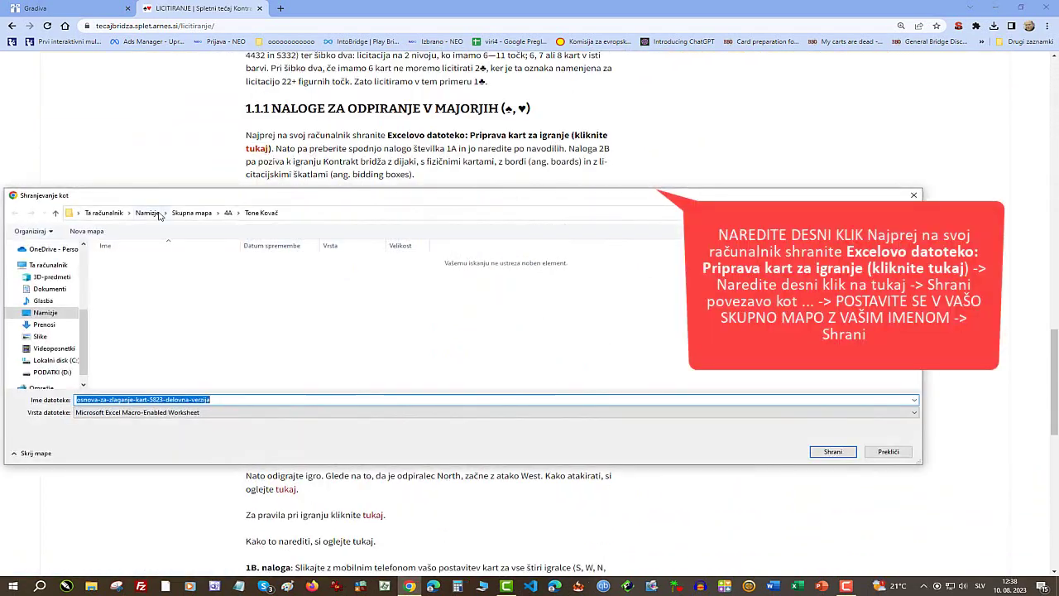
pyautogui.doubleClick(137, 294)
pyautogui.doubleClick(136, 263)
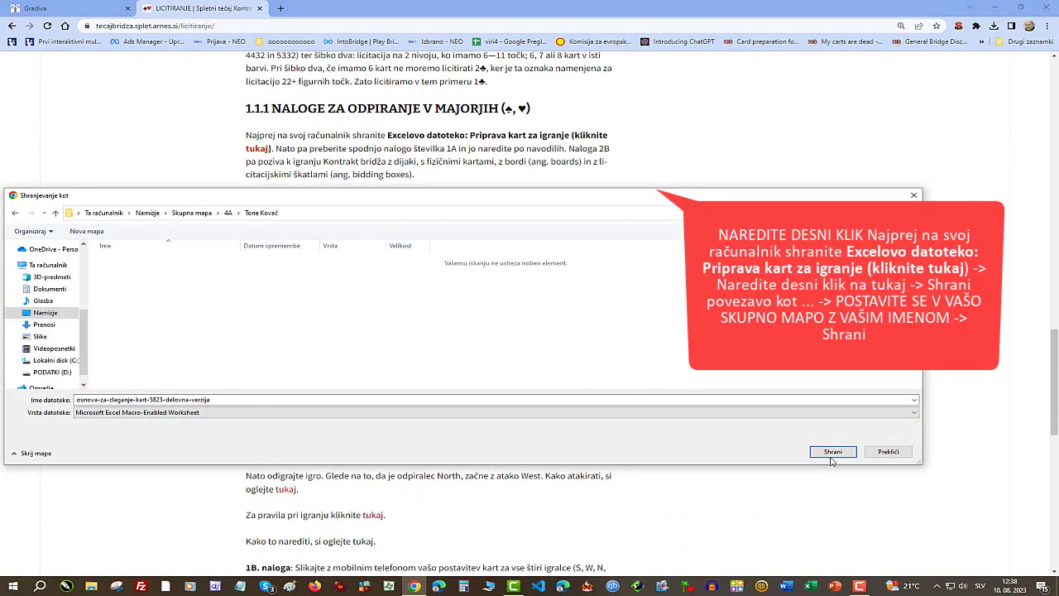
pyautogui.click(833, 451)
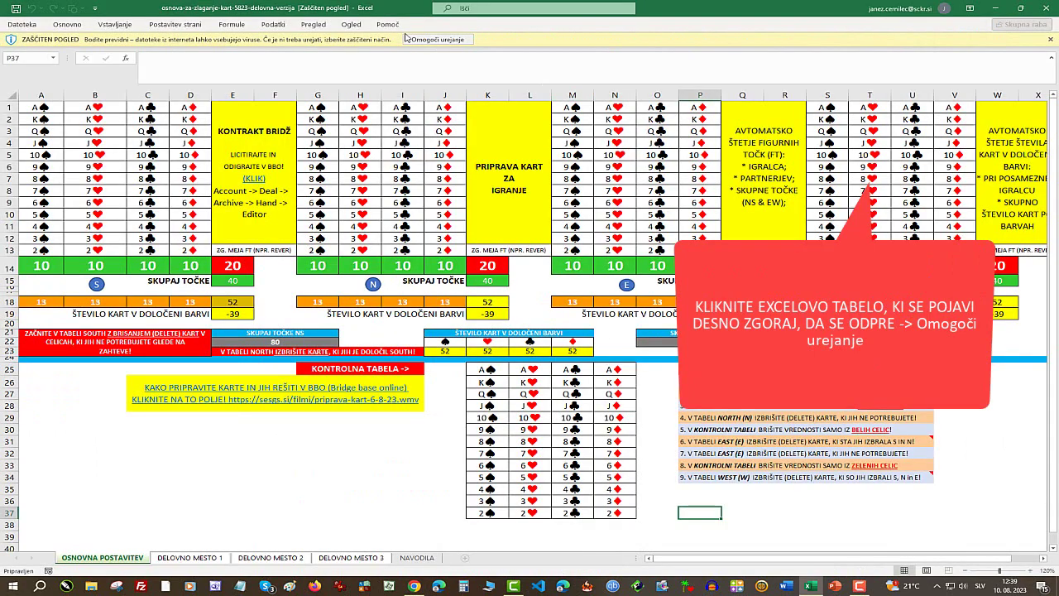
# - Enable editing of the downloaded workbook in Excel and clear South's spades except Q♠ and 6♠
pyautogui.click(451, 39)
pyautogui.moveTo(41, 140); pyautogui.dragTo(41, 153)
pyautogui.press('Delete')
pyautogui.moveTo(41, 176); pyautogui.dragTo(39, 280)
pyautogui.press('Delete')
pyautogui.press('Delete')
# - Clear South's hearts except A♥, J♥, 6♥, 5♥ and 3♥
pyautogui.moveTo(95, 152); pyautogui.dragTo(95, 223)
pyautogui.press('Delete')
pyautogui.press('Delete')
pyautogui.click(93, 259)
pyautogui.press('Delete')
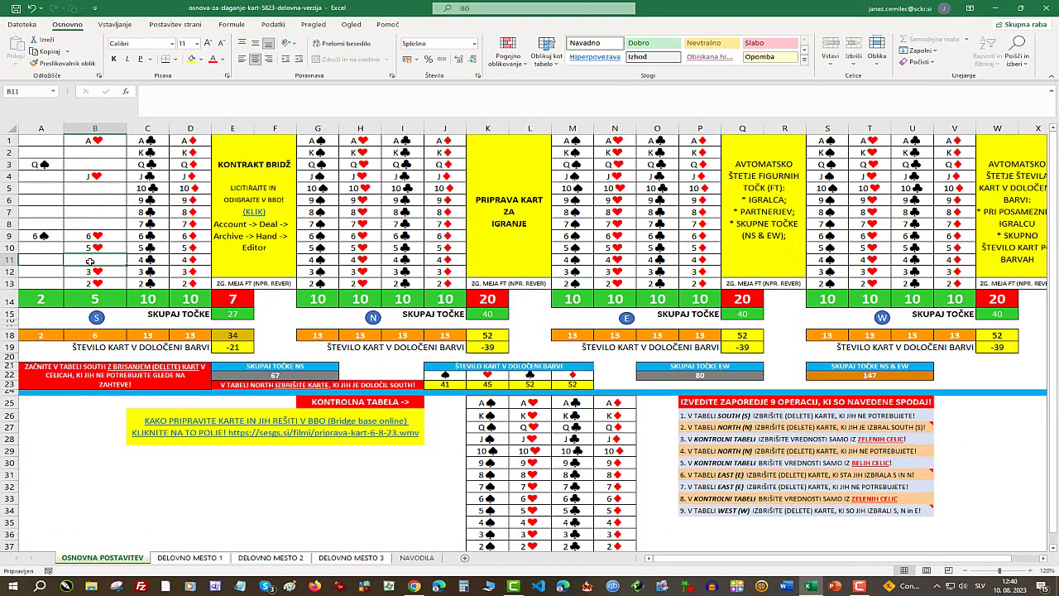
pyautogui.click(74, 281)
pyautogui.press('Delete')
# - Clear South's clubs except Q♣, J♣ and 6♣
pyautogui.moveTo(149, 141); pyautogui.dragTo(144, 284)
pyautogui.press('Delete')
pyautogui.press('Delete')
pyautogui.press('Delete')
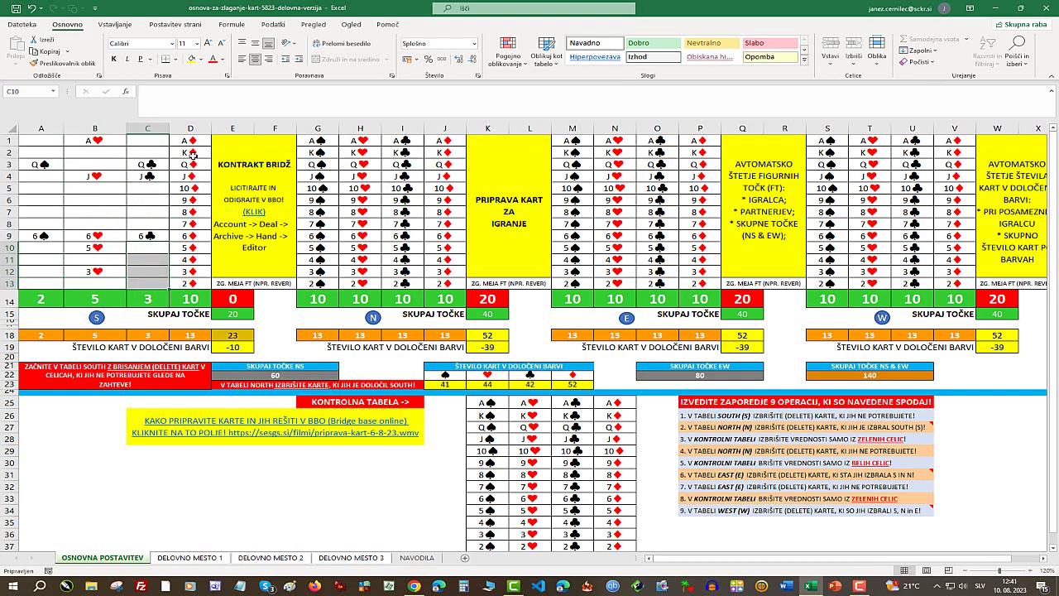
# - Clear South's diamonds except Q♦, J♦ and 10♦
pyautogui.click(192, 141)
pyautogui.press('Delete')
pyautogui.press('Delete')
pyautogui.moveTo(190, 200); pyautogui.dragTo(192, 283)
pyautogui.click(176, 154)
pyautogui.press('Delete')
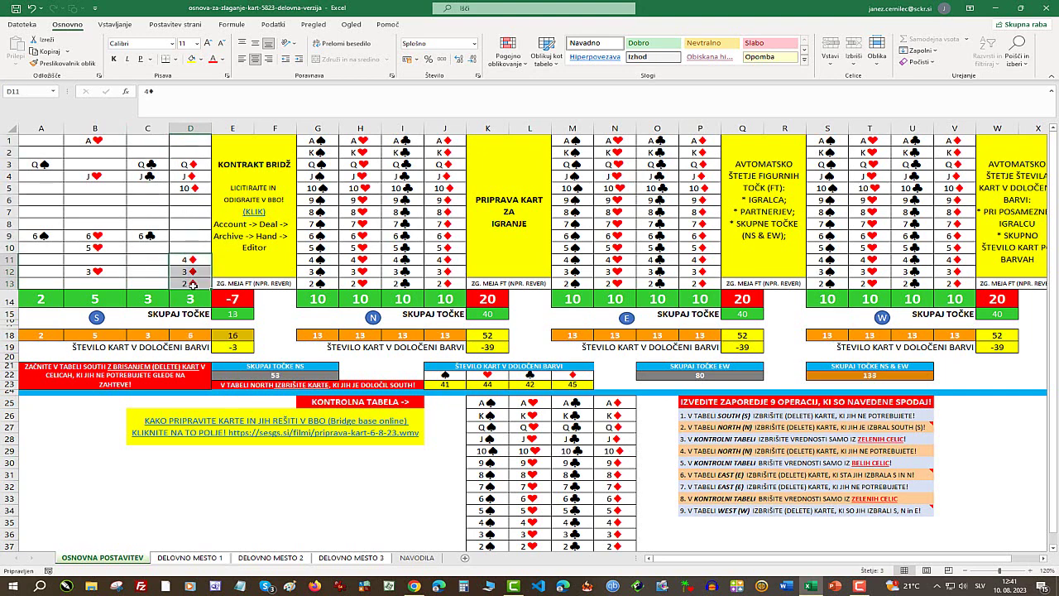
pyautogui.press('Delete')
# - Delete J♣ from South's hand and enter 2♣ in cell C13 instead
pyautogui.click(156, 176)
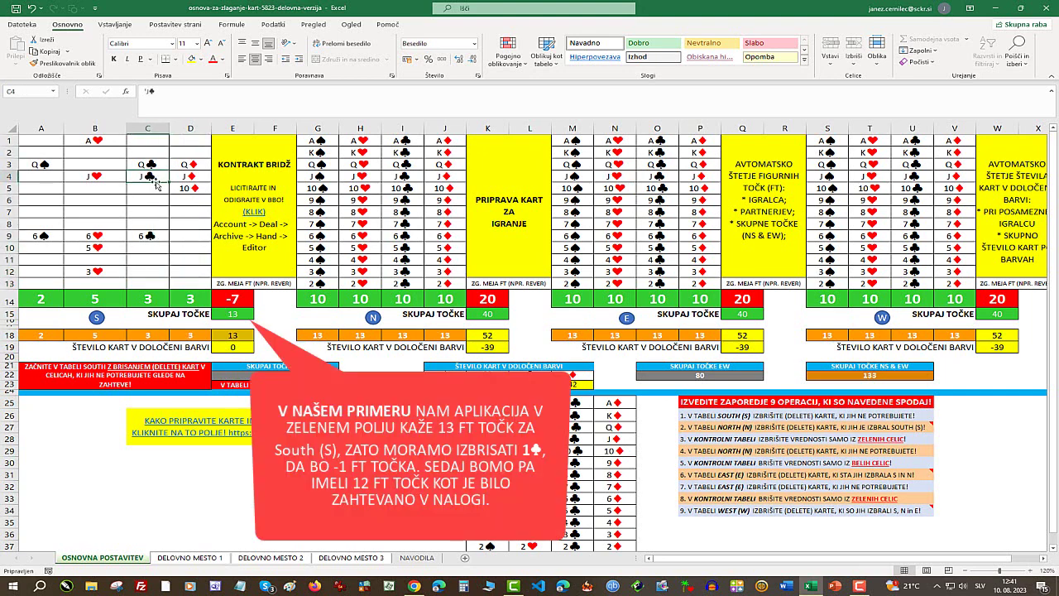
pyautogui.press('Delete')
pyautogui.hotkey('ctrl', 'z')
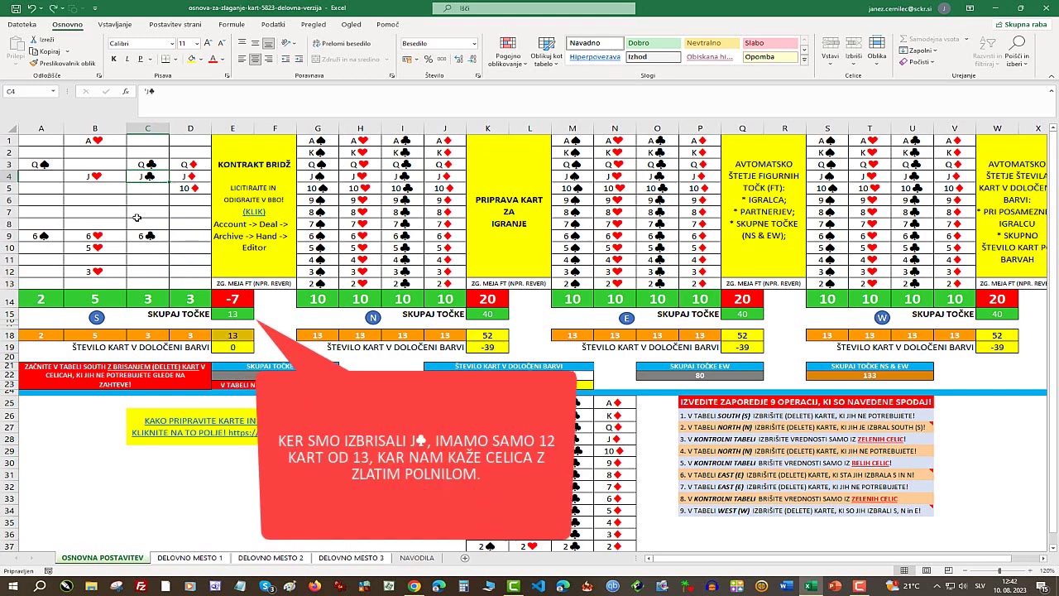
pyautogui.press('Delete')
pyautogui.click(149, 282)
pyautogui.write('2♣')
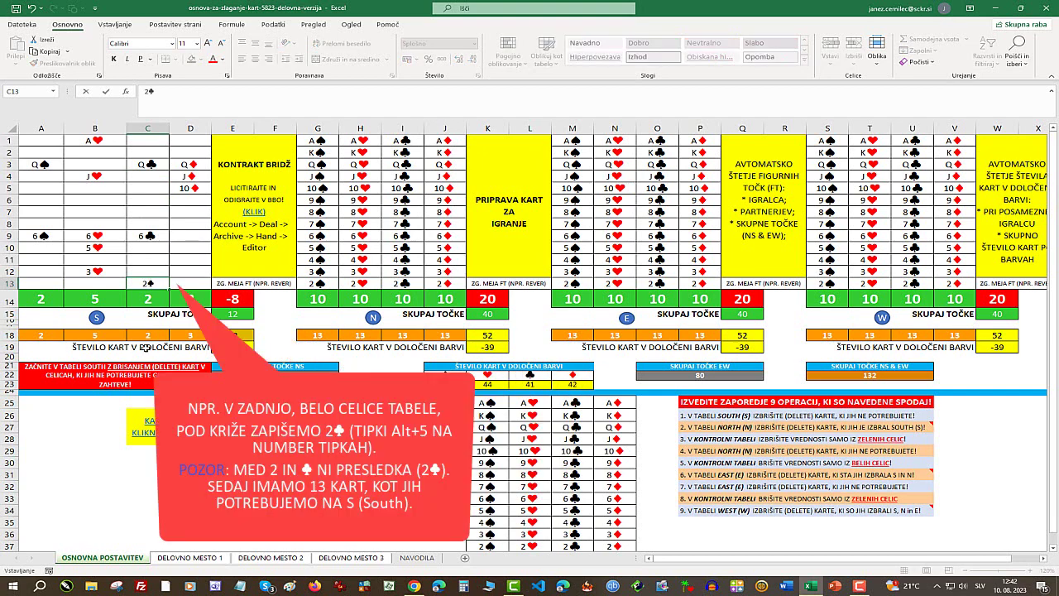
pyautogui.click(93, 423)
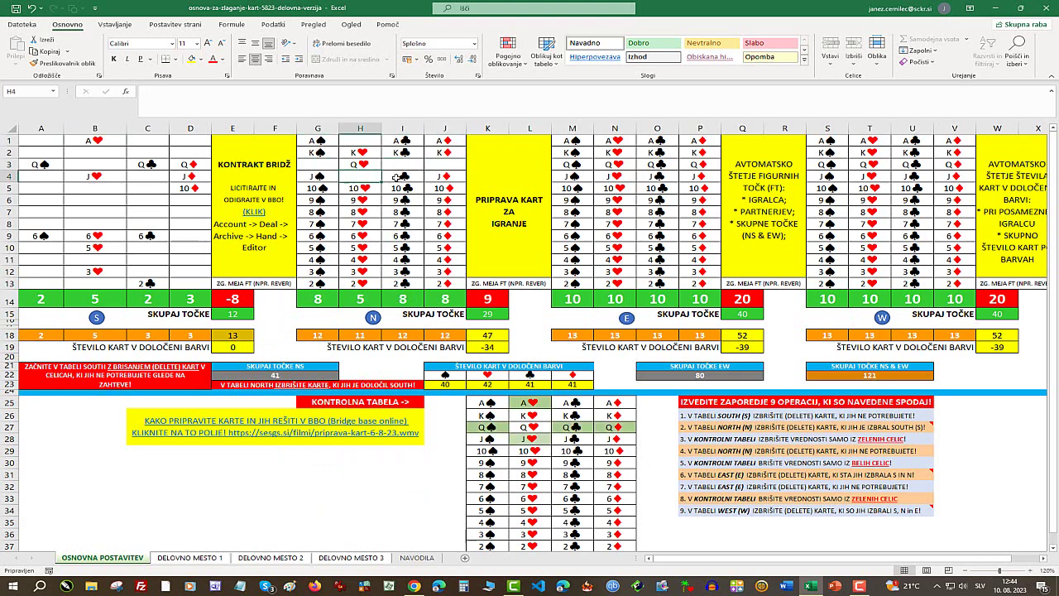
# - Clear from North's table the remaining cards South already holds, including 6♠, 6♥, 6♣, 5♥, 3♥ and 2♣
pyautogui.press('Delete')
pyautogui.click(328, 238)
pyautogui.press('Delete')
pyautogui.click(360, 237)
pyautogui.press('Delete')
pyautogui.click(393, 237)
pyautogui.press('Delete')
pyautogui.click(365, 250)
pyautogui.press('Delete')
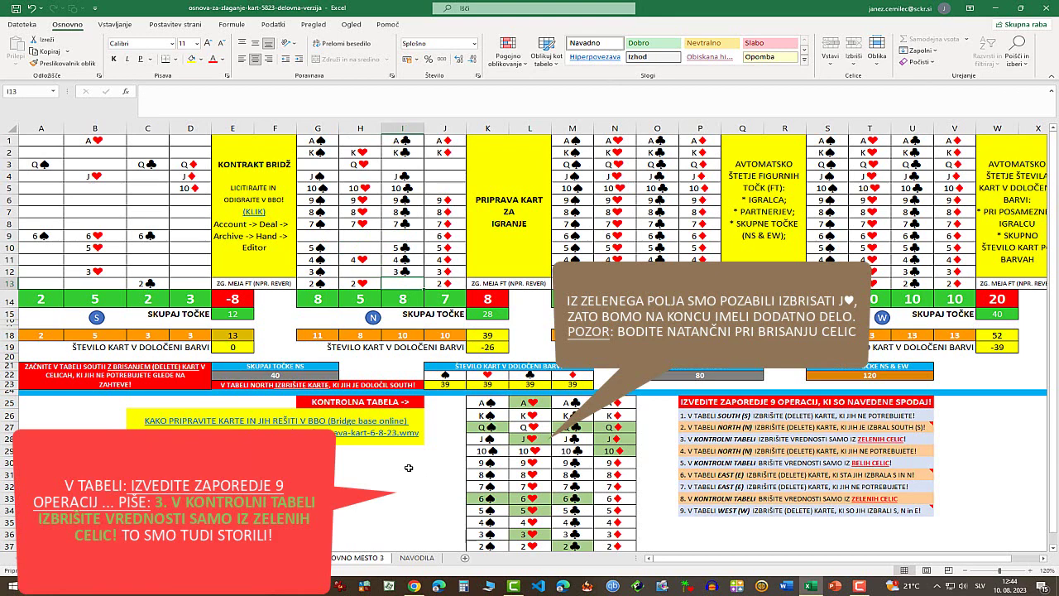
# - Clear A♥, Q♠, Q♣ and Q♦ from the green cells of the control table
pyautogui.click(529, 403)
pyautogui.press('Delete')
pyautogui.click(494, 427)
pyautogui.press('Delete')
pyautogui.click(572, 427)
pyautogui.press('Delete')
pyautogui.click(615, 427)
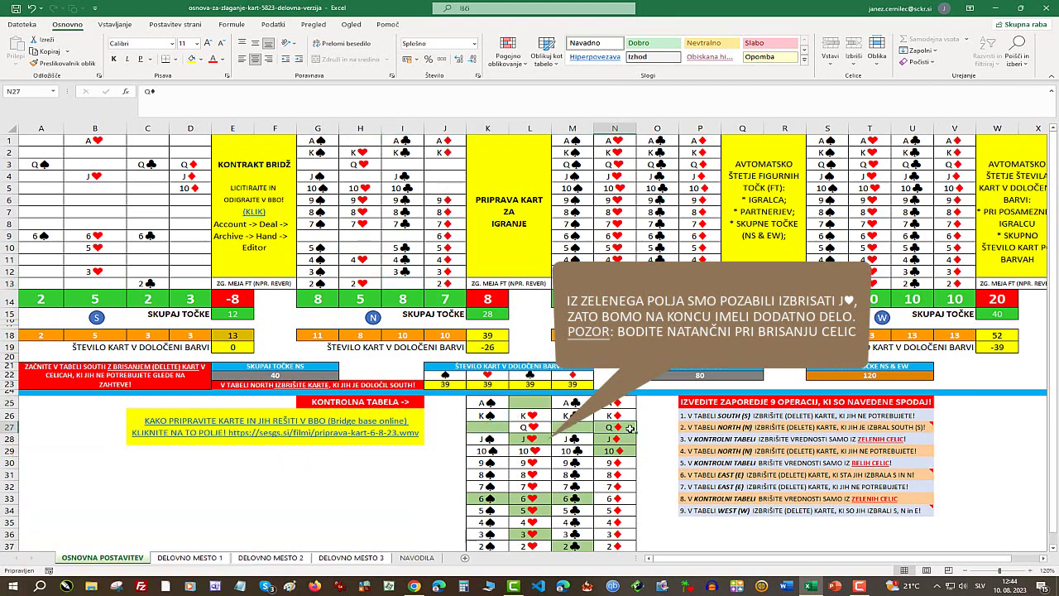
pyautogui.press('Delete')
# - Clear South's lower cards from the green cells of the control table, including 5♥, 3♥ and 2♣
pyautogui.click(529, 511)
pyautogui.press('Delete')
pyautogui.click(530, 534)
pyautogui.press('Delete')
pyautogui.click(572, 545)
pyautogui.press('Delete')
# - Clear North's spades except K♠, J♠, 7♠ and 5♠
pyautogui.click(317, 141)
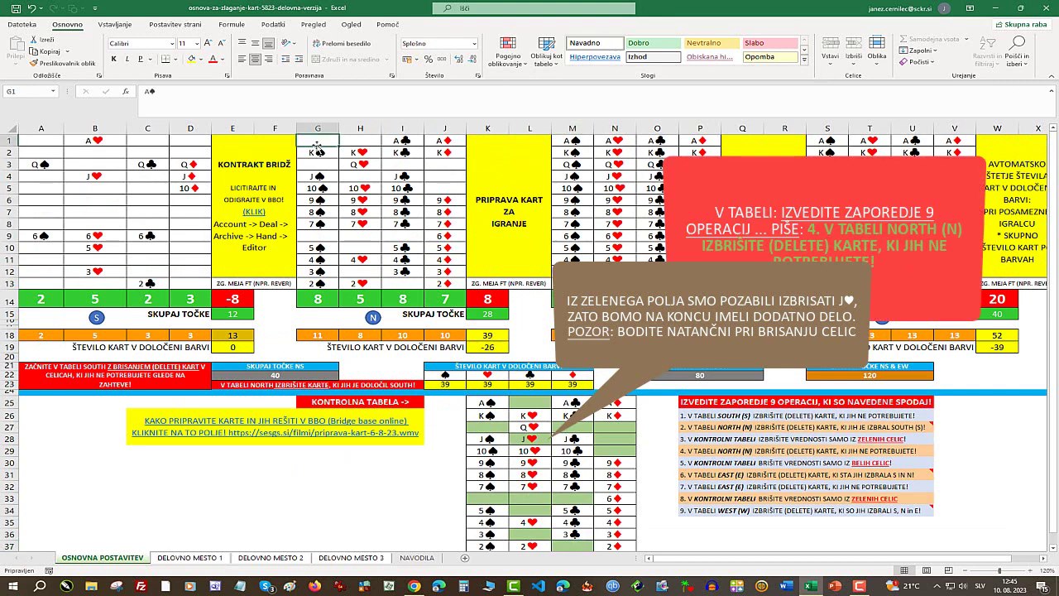
pyautogui.press('Delete')
pyautogui.moveTo(317, 260); pyautogui.dragTo(317, 283)
pyautogui.press('Delete')
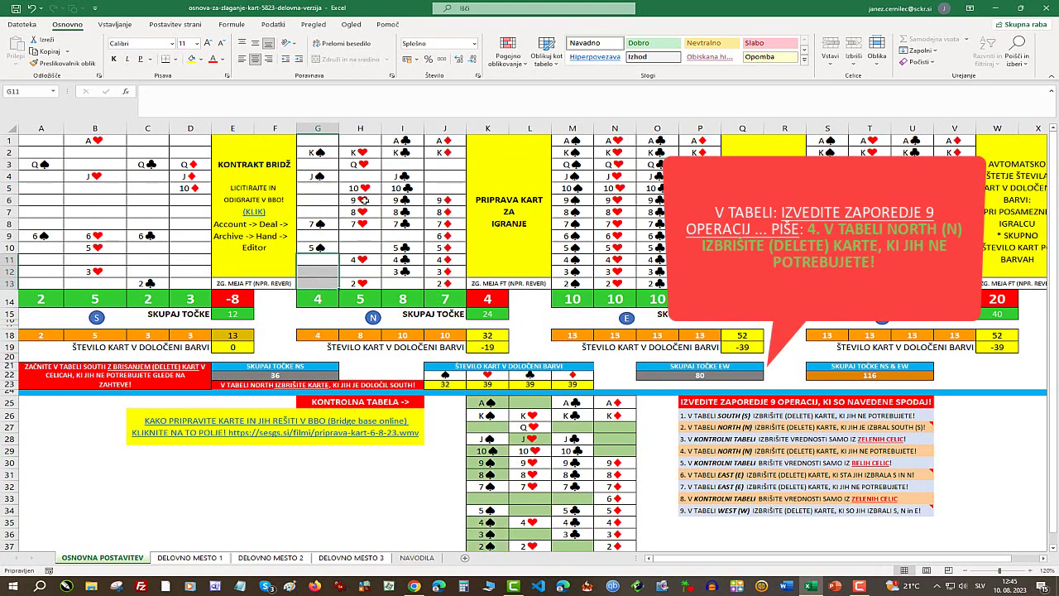
# - Clear North's hearts except K♥, Q♥ and 10♥, and North's clubs except A♣, K♣, J♣ and 4♣
pyautogui.moveTo(364, 200); pyautogui.dragTo(361, 283)
pyautogui.press('Delete')
pyautogui.moveTo(402, 188); pyautogui.dragTo(403, 248)
pyautogui.press('Delete')
pyautogui.click(402, 271)
pyautogui.press('Delete')
# - Clear North's diamonds except 9♦, 8♦, 3♦ and 2♦, and delete North's A♣
pyautogui.click(441, 141)
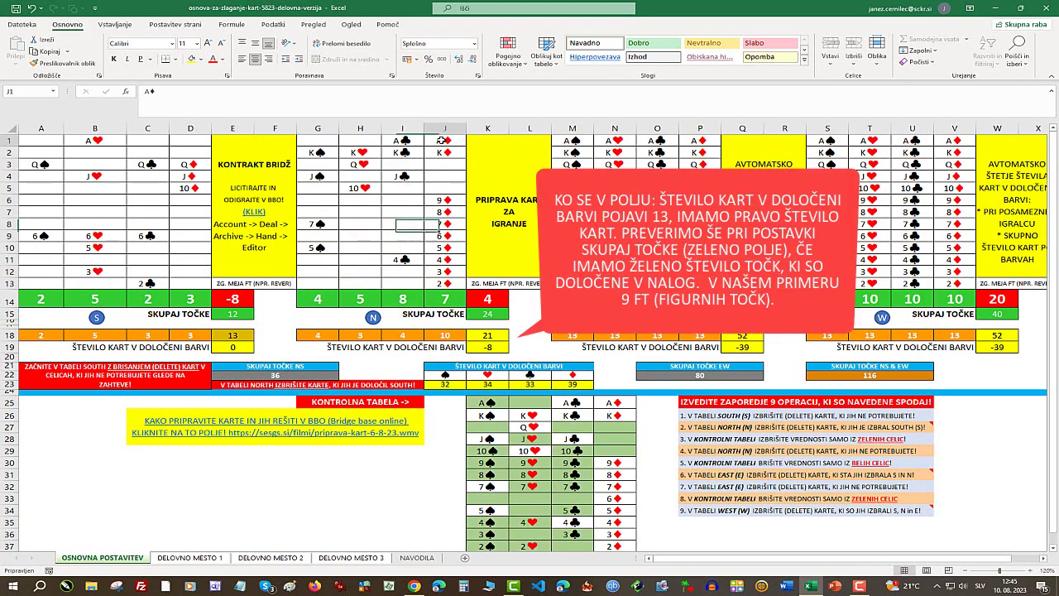
pyautogui.moveTo(441, 141); pyautogui.dragTo(441, 153)
pyautogui.press('Delete')
pyautogui.moveTo(441, 223); pyautogui.dragTo(441, 260)
pyautogui.press('Delete')
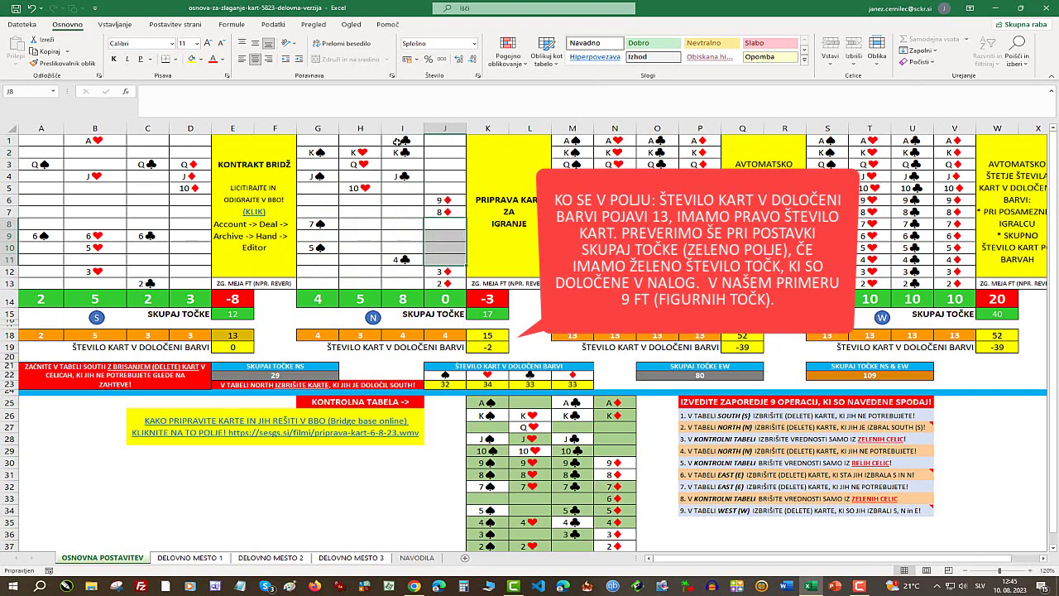
pyautogui.click(402, 141)
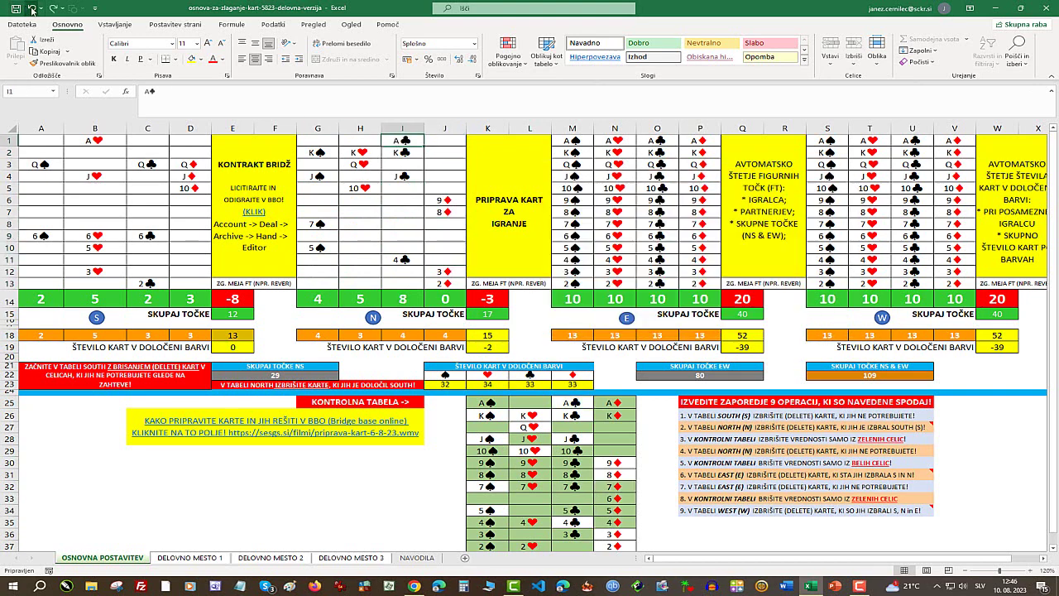
pyautogui.press('Delete')
pyautogui.click(317, 176)
pyautogui.press('Delete')
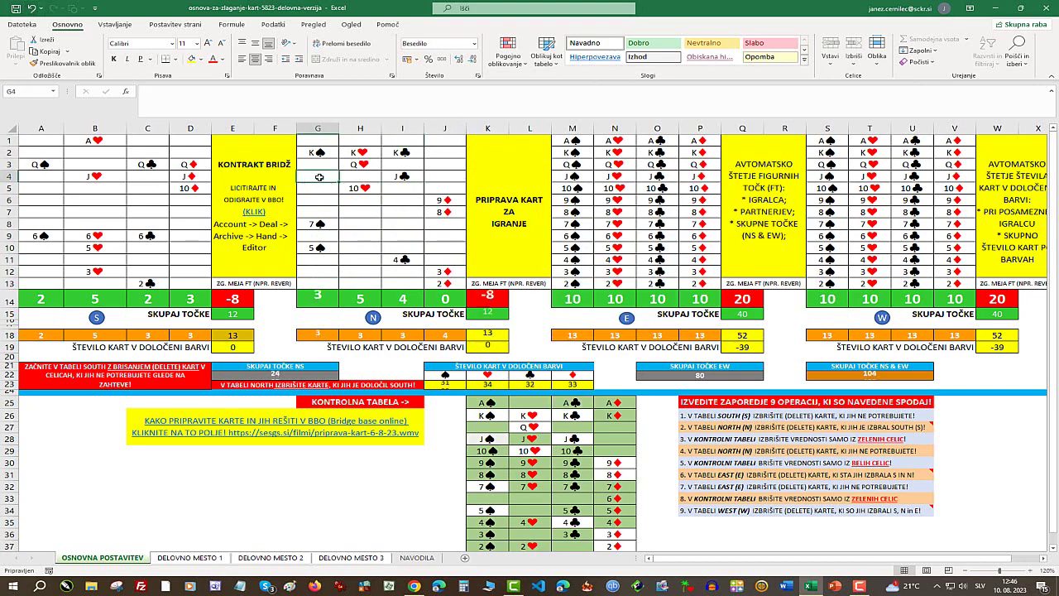
pyautogui.hotkey('ctrl', 'z')
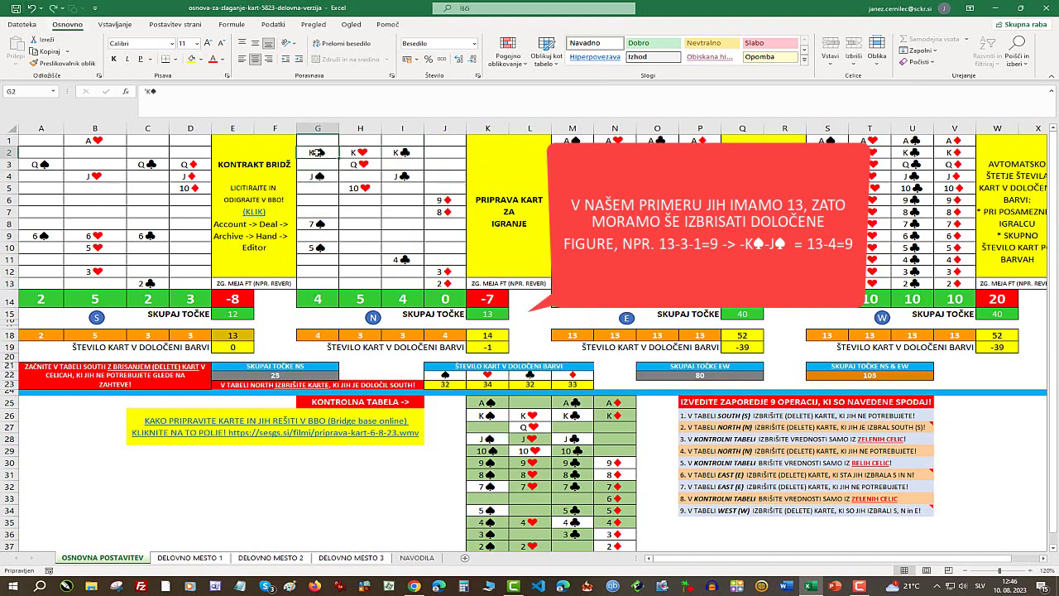
# - Delete K♠ and J♣ from North's hand
pyautogui.click(309, 150)
pyautogui.press('Delete')
pyautogui.press('Right')
pyautogui.press('Right')
pyautogui.press('Delete')
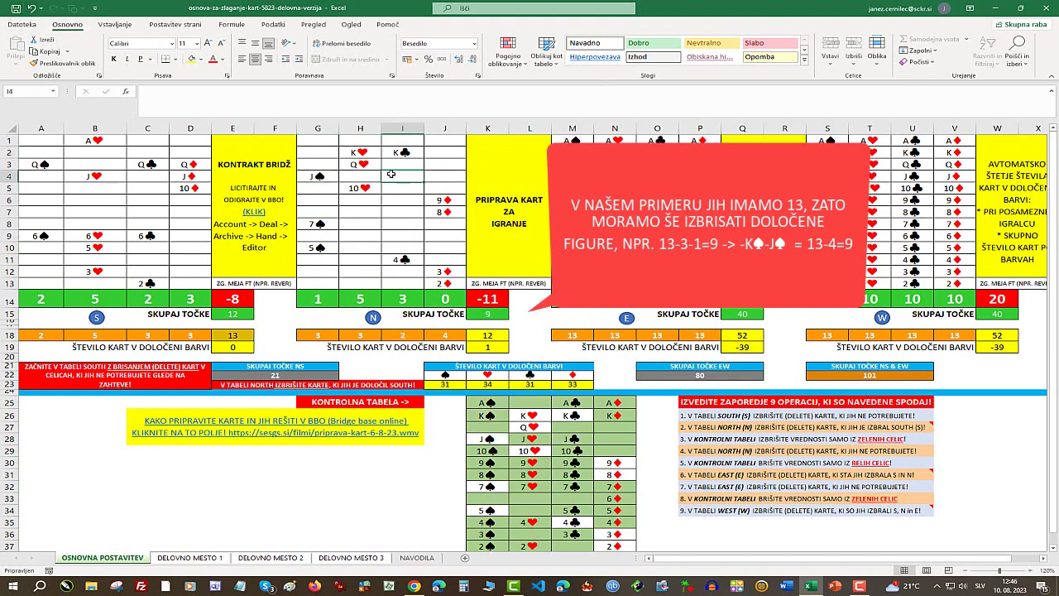
# - Clear K♥, K♣, Q♥, J♠ and 10♥ from the white cells of the control table
pyautogui.click(553, 415)
pyautogui.click(534, 426)
pyautogui.press('Delete')
pyautogui.click(492, 440)
pyautogui.press('Delete')
pyautogui.click(526, 450)
pyautogui.press('Delete')
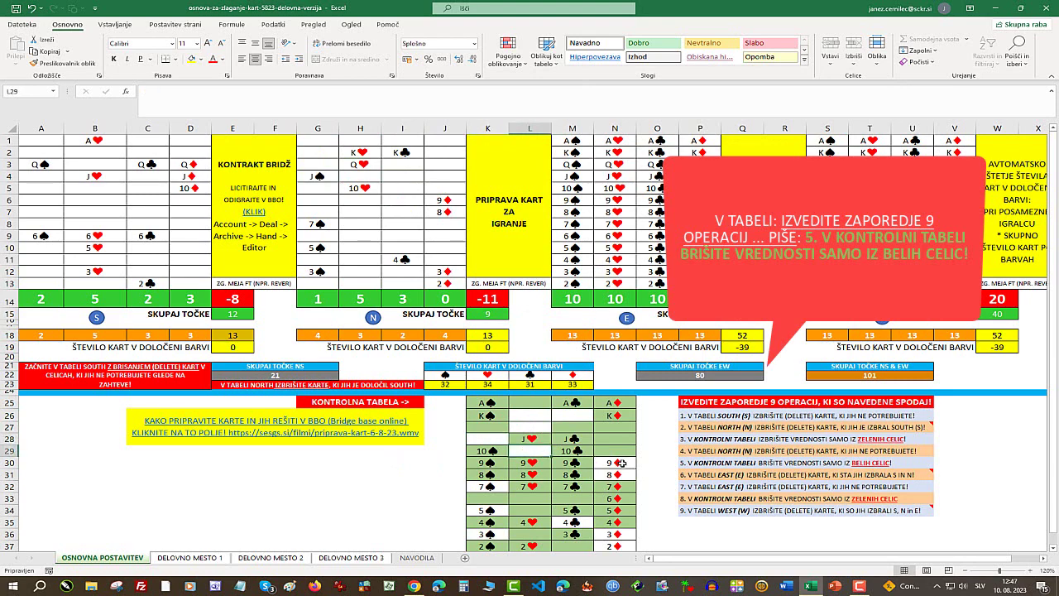
# - Clear North's lower cards from the white cells of the control table: 9♦, 8♦, 7♠, 5♠, 3♠, 4♣, 3♦ and 2♦
pyautogui.click(617, 463)
pyautogui.press('Delete')
pyautogui.click(490, 487)
pyautogui.press('Delete')
pyautogui.click(490, 510)
pyautogui.press('Delete')
pyautogui.click(490, 534)
pyautogui.press('Delete')
pyautogui.click(574, 523)
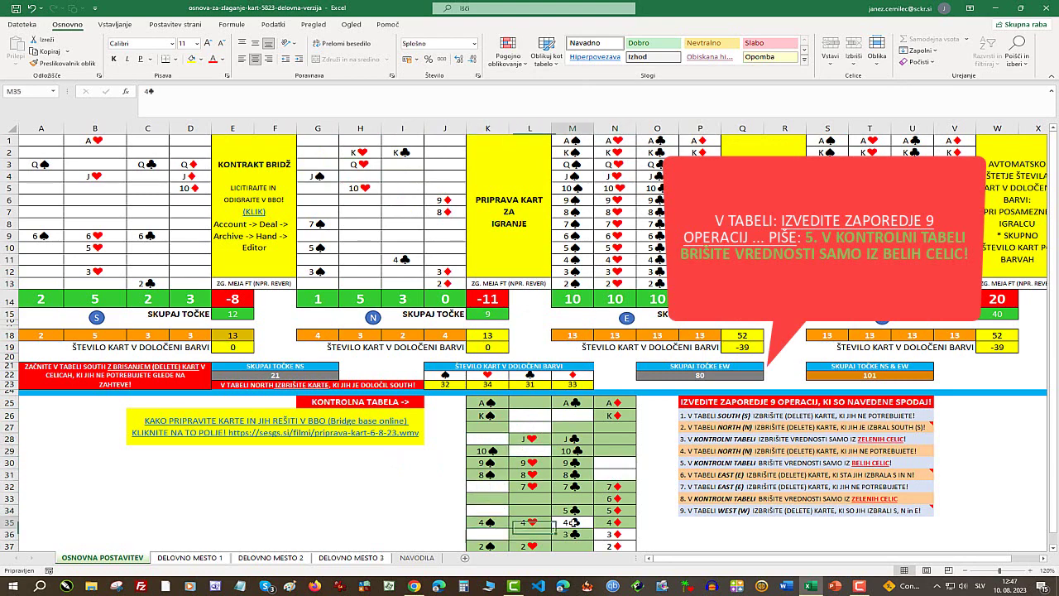
pyautogui.press('Delete')
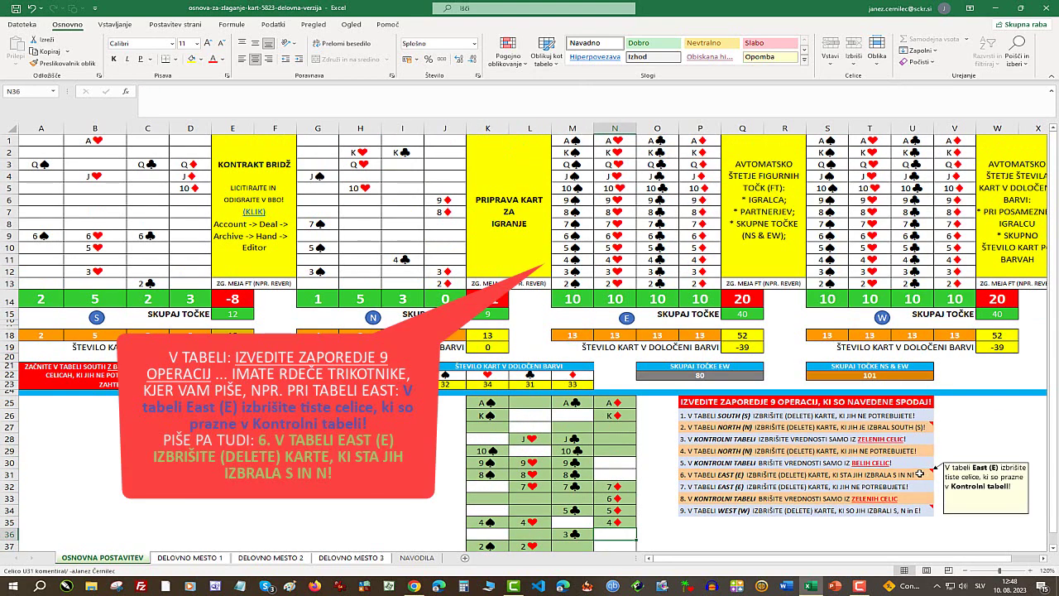
# - Clear A♥, K♥, K♣ and all four queens from East's table
pyautogui.click(619, 140)
pyautogui.press('Delete')
pyautogui.moveTo(619, 152); pyautogui.dragTo(660, 152)
pyautogui.press('Delete')
pyautogui.moveTo(577, 164); pyautogui.dragTo(700, 164)
pyautogui.press('Delete')
# - Clear J♠, J♦, 10♥, 10♦ and 9♦ from East's table
pyautogui.click(577, 176)
pyautogui.press('Delete')
pyautogui.click(700, 188)
pyautogui.press('Delete')
pyautogui.click(700, 201)
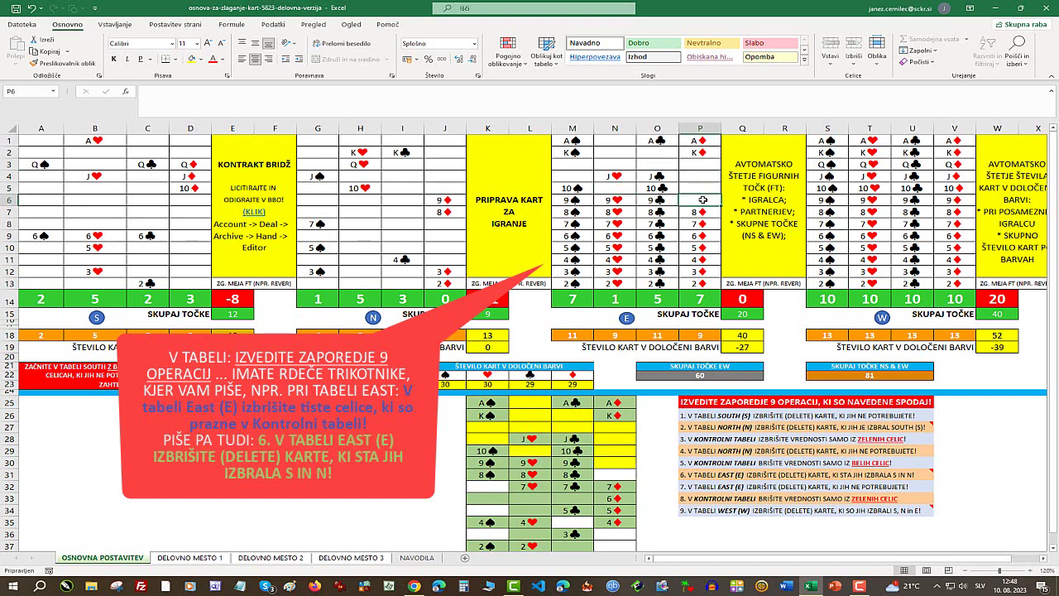
pyautogui.press('Delete')
# - Clear 8♦, 7♠ and the remaining low cards already chosen by South and North from East's table
pyautogui.click(700, 211)
pyautogui.press('Delete')
pyautogui.click(574, 223)
pyautogui.press('Delete')
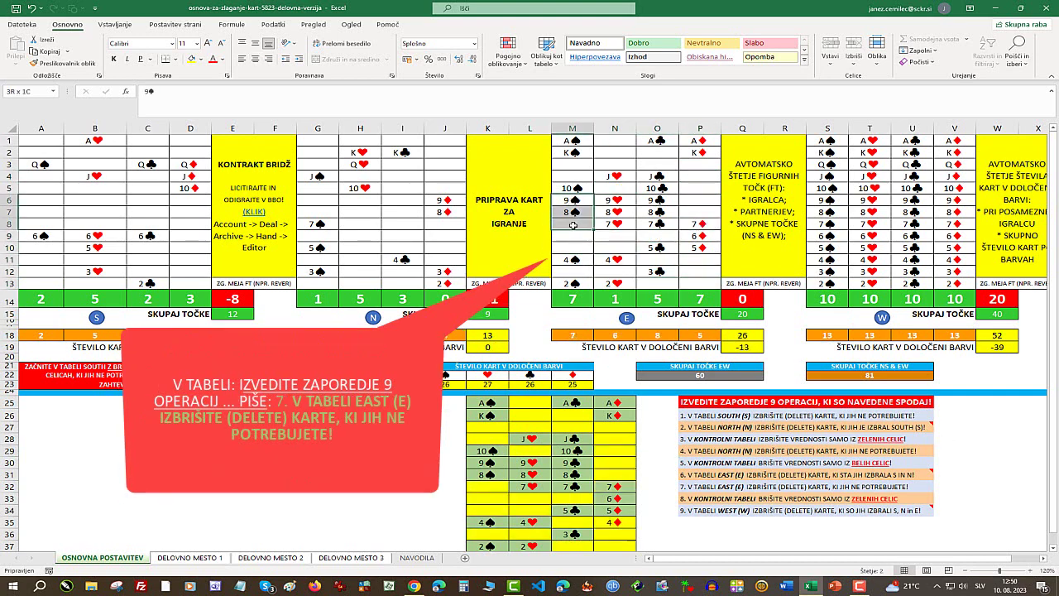
# - Delete the unneeded 9♠, 8♠, J♥, A♣, K♦ and A♦ from East's hand
pyautogui.moveTo(573, 225); pyautogui.dragTo(572, 211)
pyautogui.press('Delete')
pyautogui.click(615, 176)
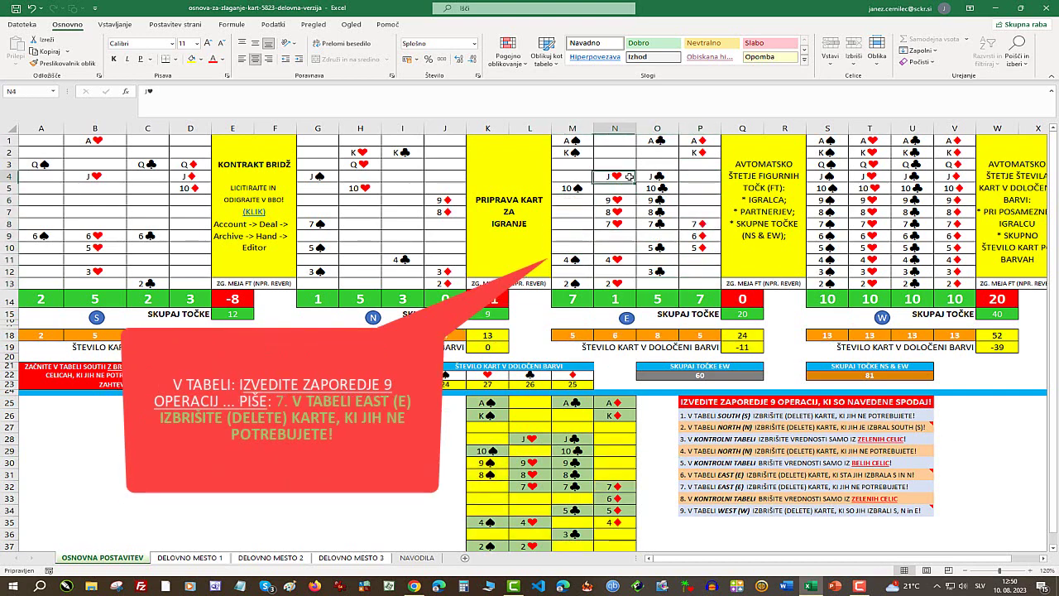
pyautogui.press('Delete')
pyautogui.click(658, 140)
pyautogui.press('Delete')
pyautogui.click(691, 153)
pyautogui.press('Delete')
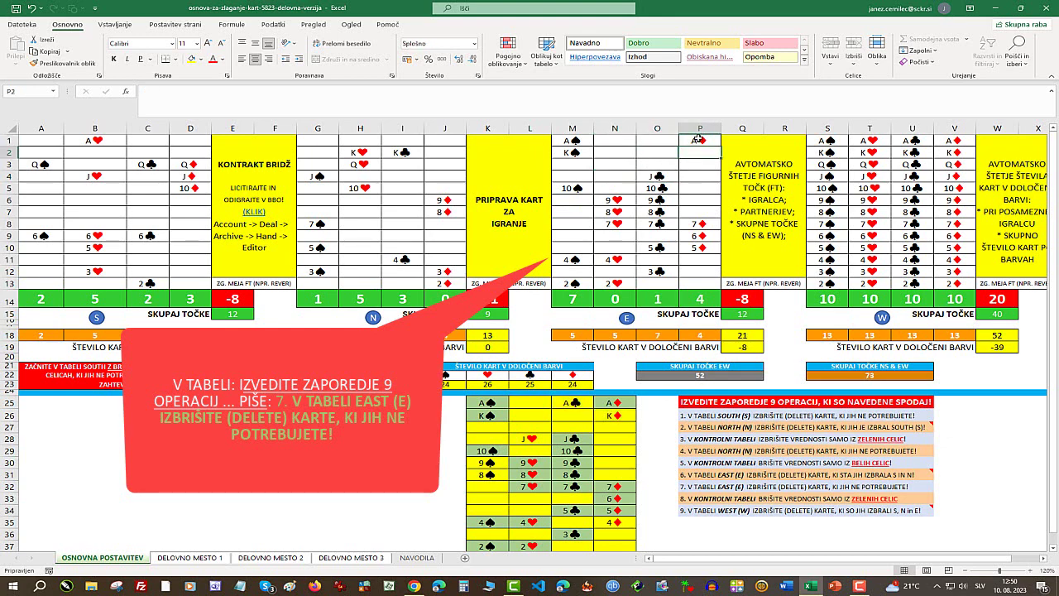
pyautogui.click(699, 140)
pyautogui.press('Delete')
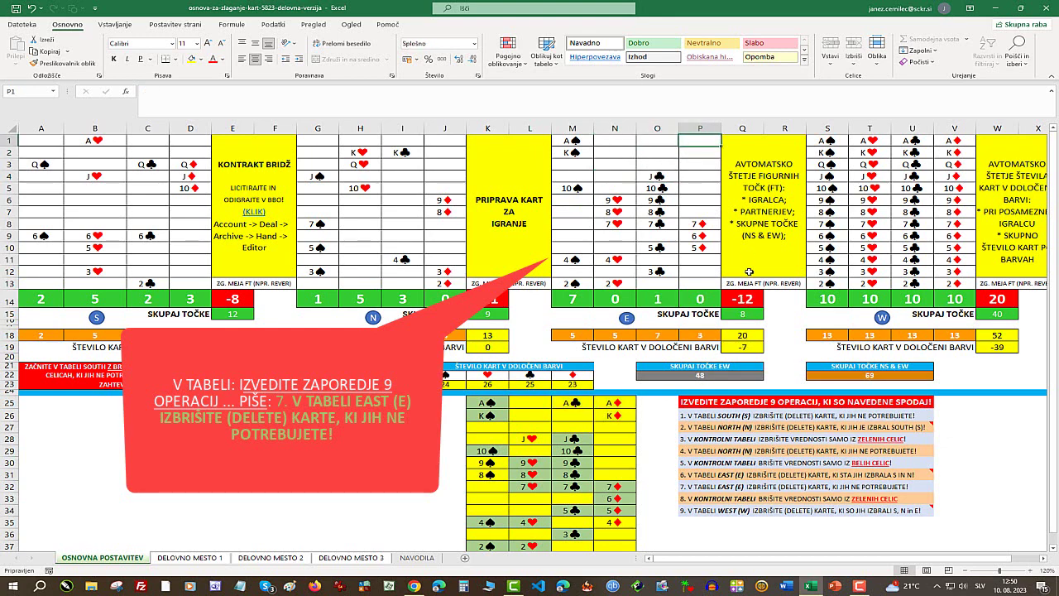
# - Delete 7♣, 5♣, 8♥, 7♥, 6♦, 5♦ and 2♠ from East's hand
pyautogui.moveTo(658, 223); pyautogui.dragTo(657, 247)
pyautogui.press('Delete')
pyautogui.moveTo(615, 212); pyautogui.dragTo(615, 223)
pyautogui.press('Delete')
pyautogui.moveTo(699, 236); pyautogui.dragTo(701, 247)
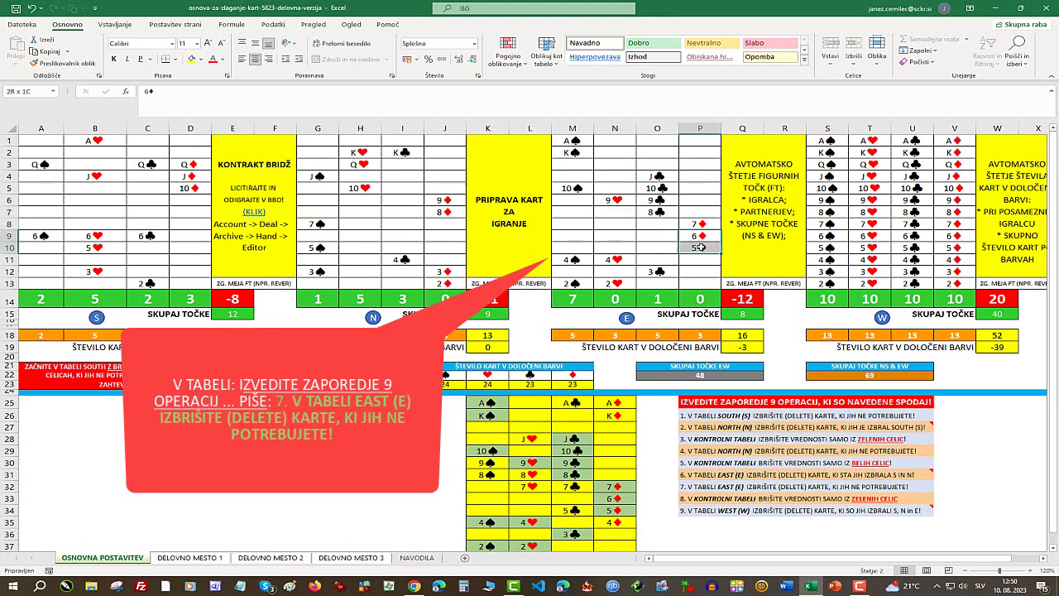
pyautogui.press('Delete')
pyautogui.click(572, 283)
pyautogui.press('Delete')
# - Clear A♠, K♠, J♣, 10♣, 9♣ and 8♣ from the green cells of the control table
pyautogui.moveTo(482, 403); pyautogui.dragTo(486, 416)
pyautogui.press('Delete')
pyautogui.click(572, 438)
pyautogui.press('Delete')
pyautogui.click(574, 450)
pyautogui.press('Delete')
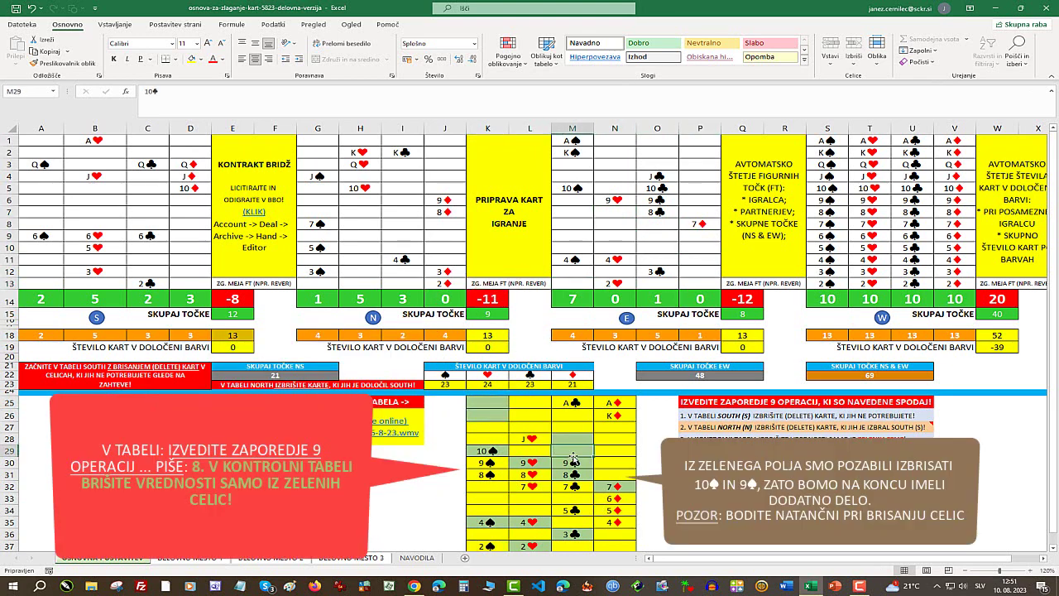
pyautogui.click(573, 462)
pyautogui.press('Delete')
pyautogui.click(574, 473)
pyautogui.press('Delete')
# - Clear 7♦, 3♣, 4♥, 4♠ and 2♥ from the green cells of the control table
pyautogui.click(618, 488)
pyautogui.press('Delete')
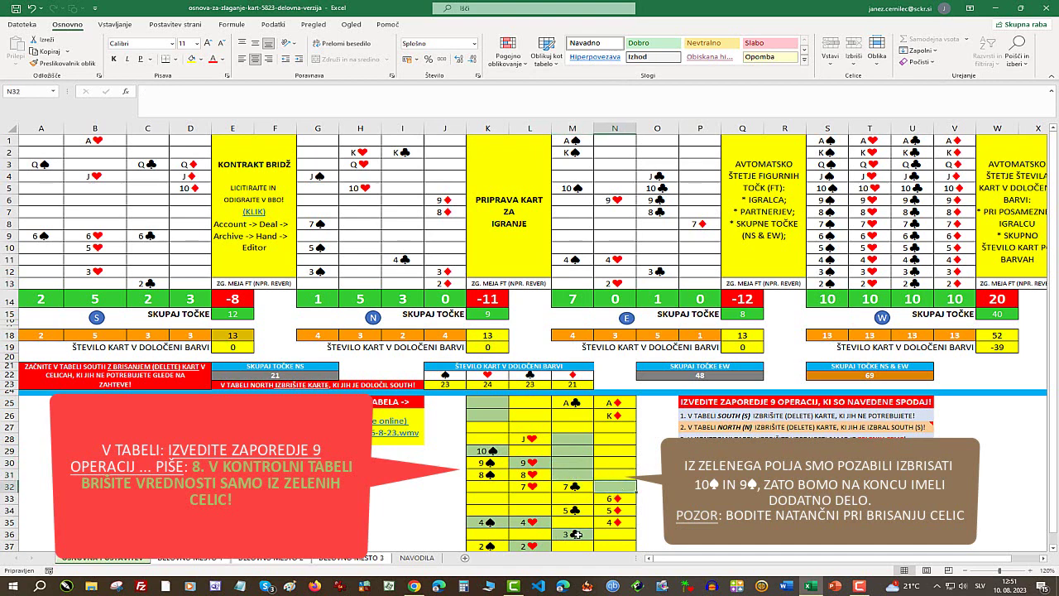
pyautogui.click(576, 536)
pyautogui.click(534, 523)
pyautogui.press('Delete')
pyautogui.click(488, 523)
pyautogui.press('Delete')
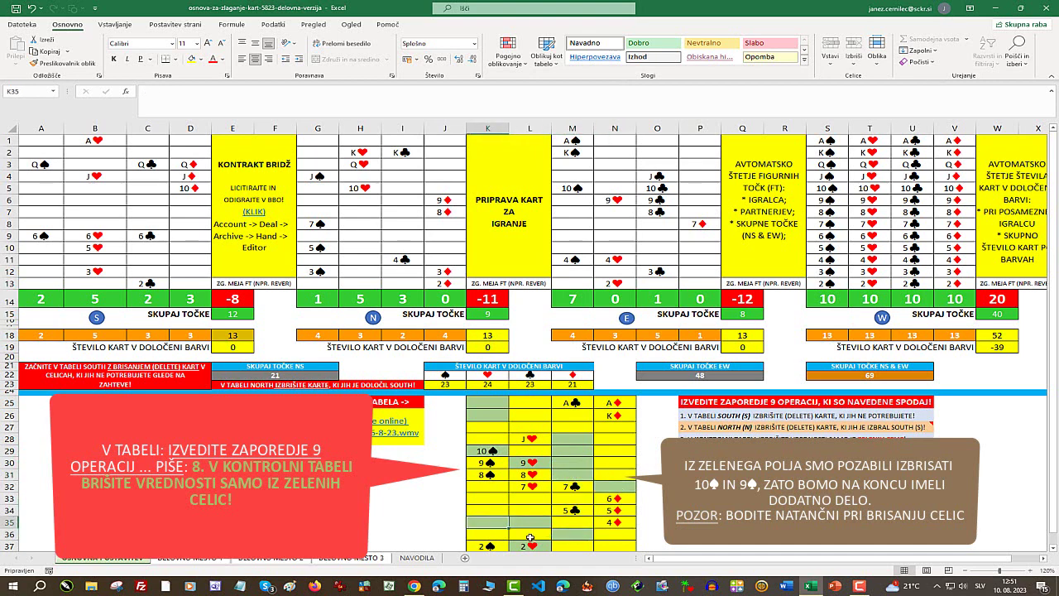
pyautogui.click(530, 546)
pyautogui.press('Delete')
# - Clear A♠, A♥, K♠, K♥, K♣ and all four queens from West's table
pyautogui.moveTo(879, 140); pyautogui.dragTo(827, 141)
pyautogui.press('Delete')
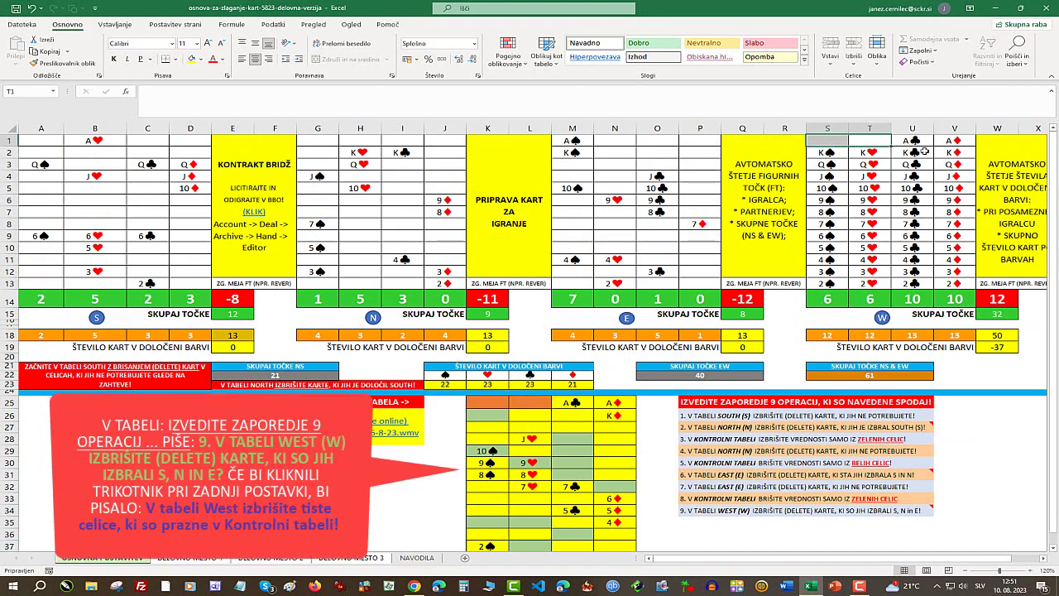
pyautogui.moveTo(924, 151); pyautogui.dragTo(827, 153)
pyautogui.press('Delete')
pyautogui.moveTo(952, 164); pyautogui.dragTo(838, 164)
pyautogui.press('Delete')
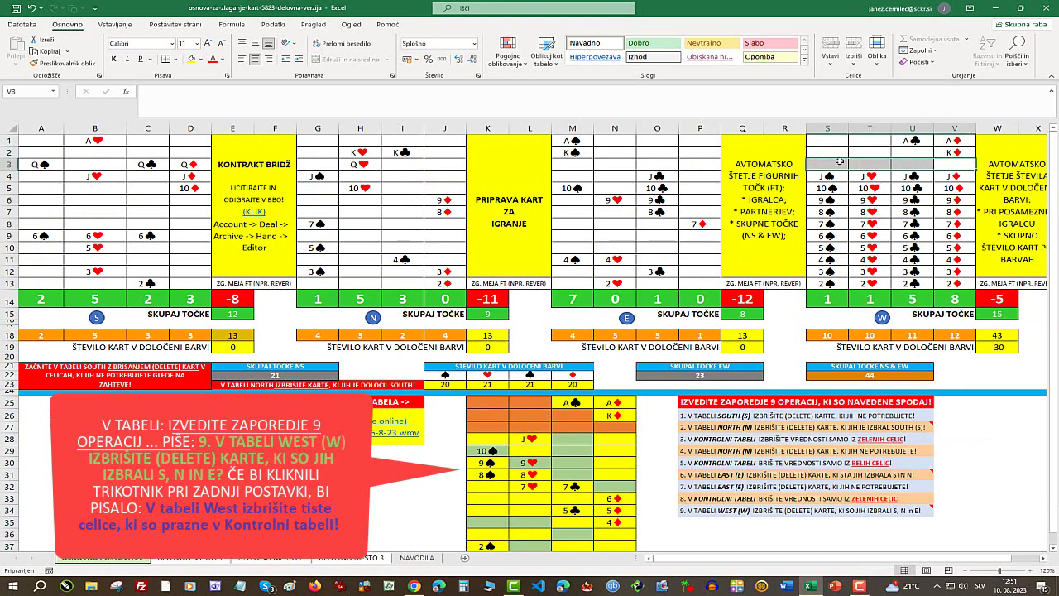
# - Delete J♠, J♣, J♦, 10♥, 10♣, 10♦, 9♣, 9♦, 8♣ and 8♦ from West's table
pyautogui.click(839, 176)
pyautogui.press('Delete')
pyautogui.moveTo(913, 176); pyautogui.dragTo(949, 176)
pyautogui.press('Delete')
pyautogui.press('Delete')
pyautogui.moveTo(869, 188); pyautogui.dragTo(968, 212)
pyautogui.press('Delete')
pyautogui.press('Delete')
# - Delete 7♠, 7♦, 6♠, 6♥, 6♣, 5♠, 5♥, 4♠, 4♥ and 4♣ from West's table
pyautogui.click(842, 224)
pyautogui.press('Delete')
pyautogui.click(951, 224)
pyautogui.press('Delete')
pyautogui.moveTo(912, 236); pyautogui.dragTo(832, 249)
pyautogui.press('Delete')
pyautogui.press('Delete')
pyautogui.moveTo(911, 259); pyautogui.dragTo(826, 259)
pyautogui.press('Delete')
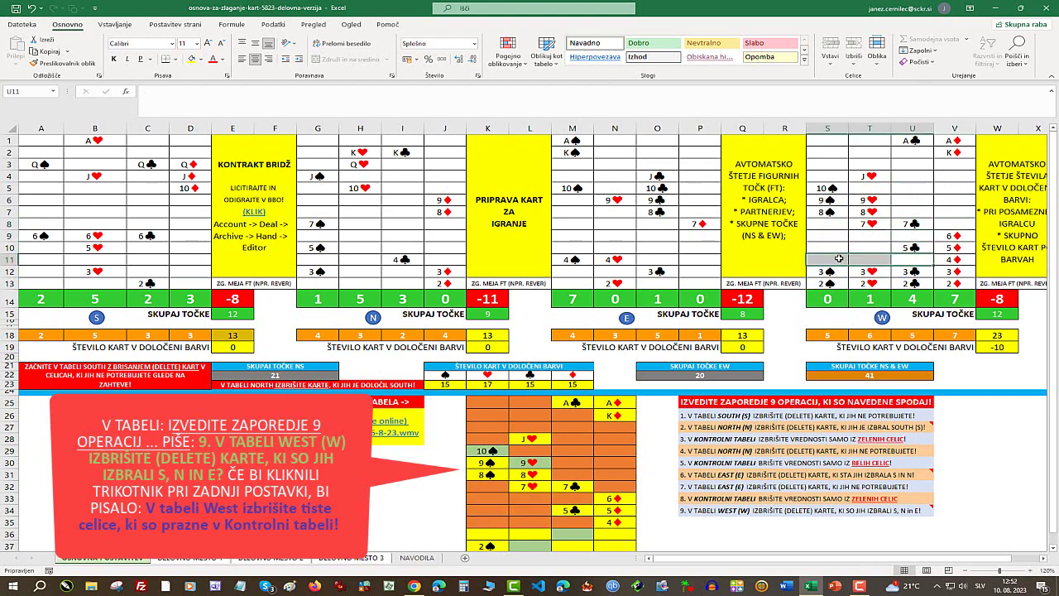
# - Delete all four threes plus 2♥, 2♣ and 2♦ from West's table
pyautogui.moveTo(954, 272)
pyautogui.mouseDown()
pyautogui.moveTo(827, 271)
pyautogui.moveTo(954, 283)
pyautogui.mouseUp()
pyautogui.press('Delete')
pyautogui.press('Delete')
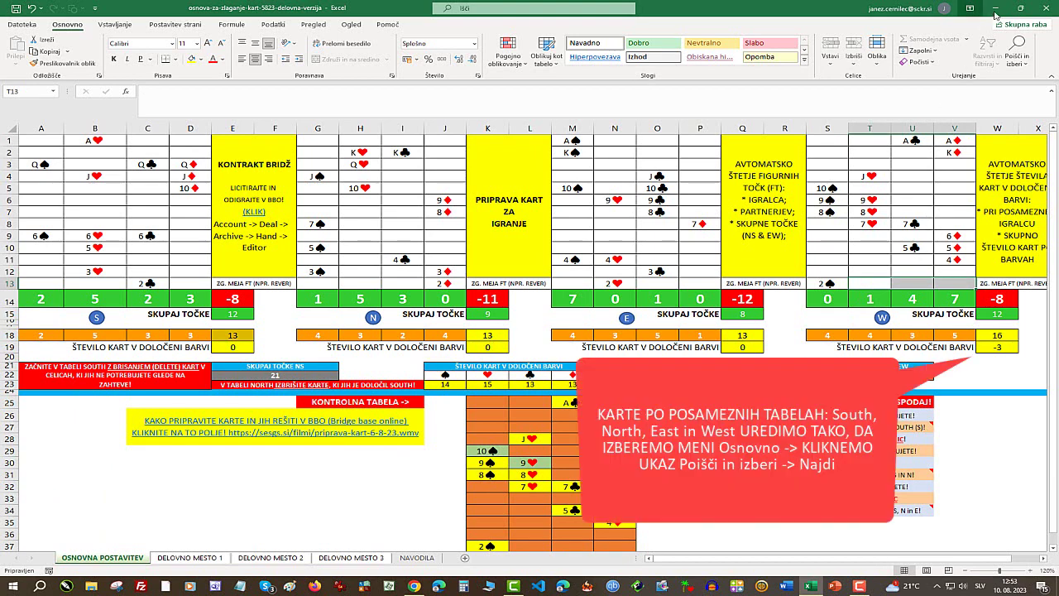
# - Find all cells containing ♠, enlarge the results list to check for duplicate spades, and close the search
pyautogui.click(1016, 52)
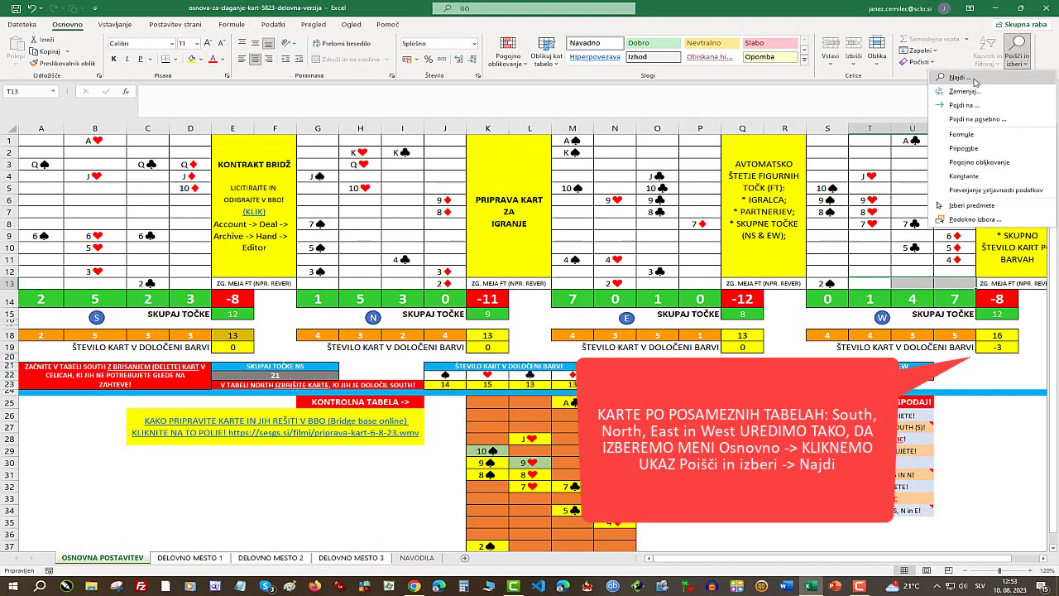
pyautogui.click(976, 76)
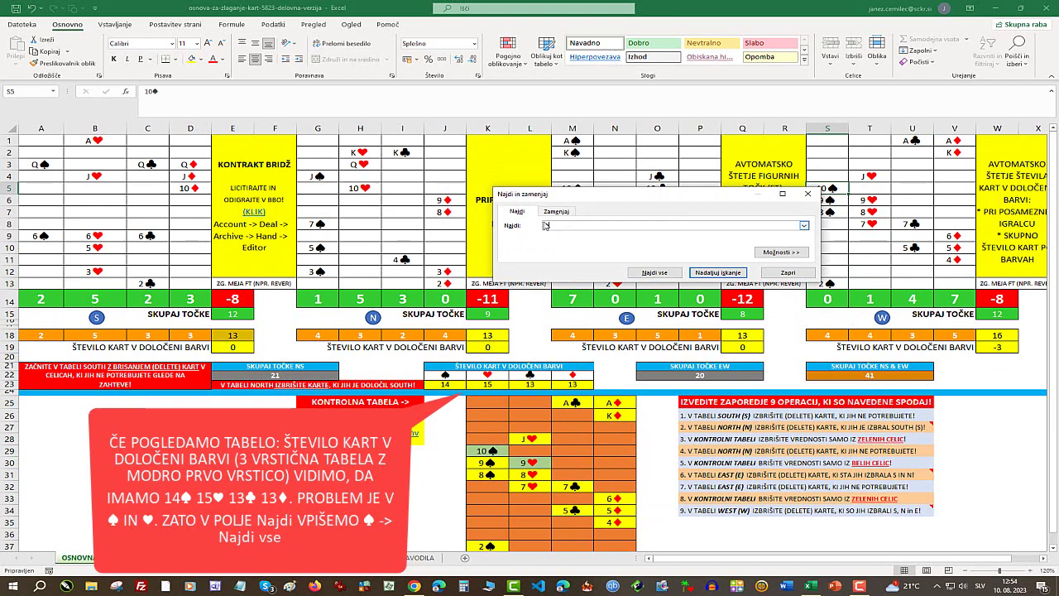
pyautogui.click(662, 273)
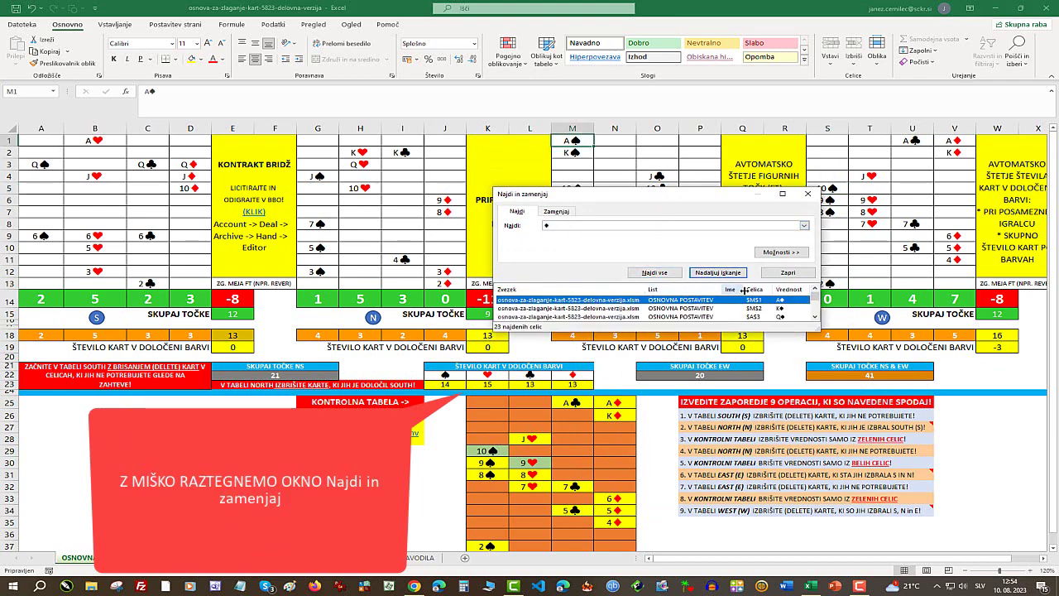
pyautogui.moveTo(817, 330); pyautogui.dragTo(880, 511)
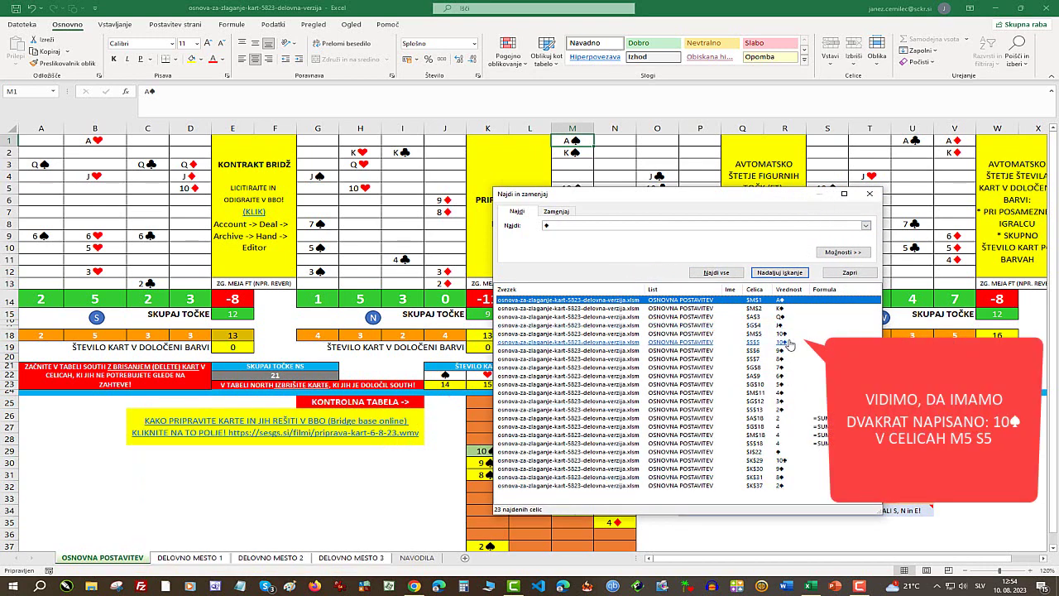
pyautogui.click(870, 194)
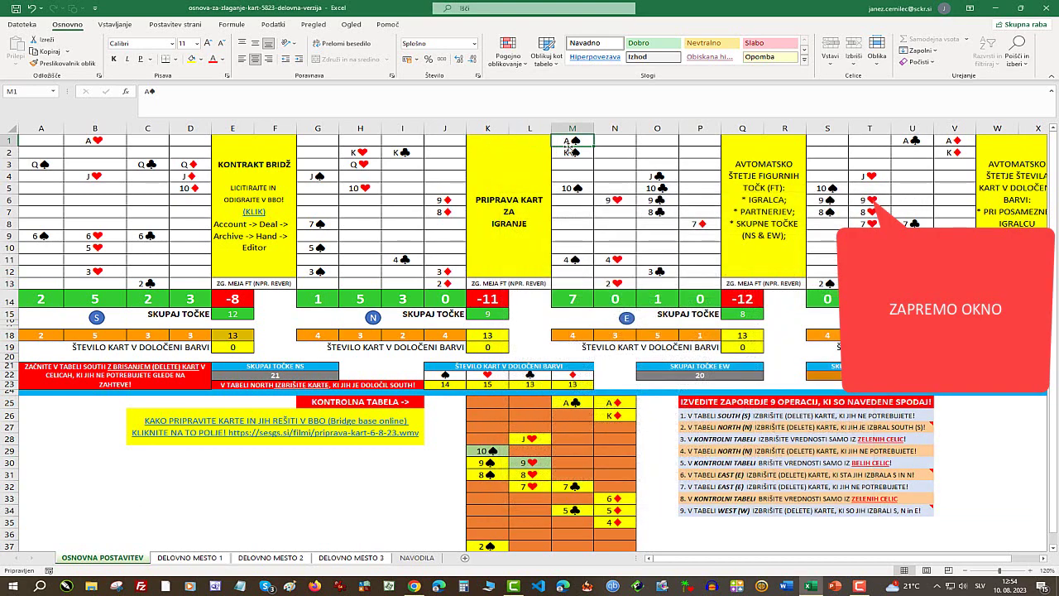
# - Delete the duplicate 10♠ in cell S5 from West's table
pyautogui.click(572, 185)
pyautogui.click(819, 190)
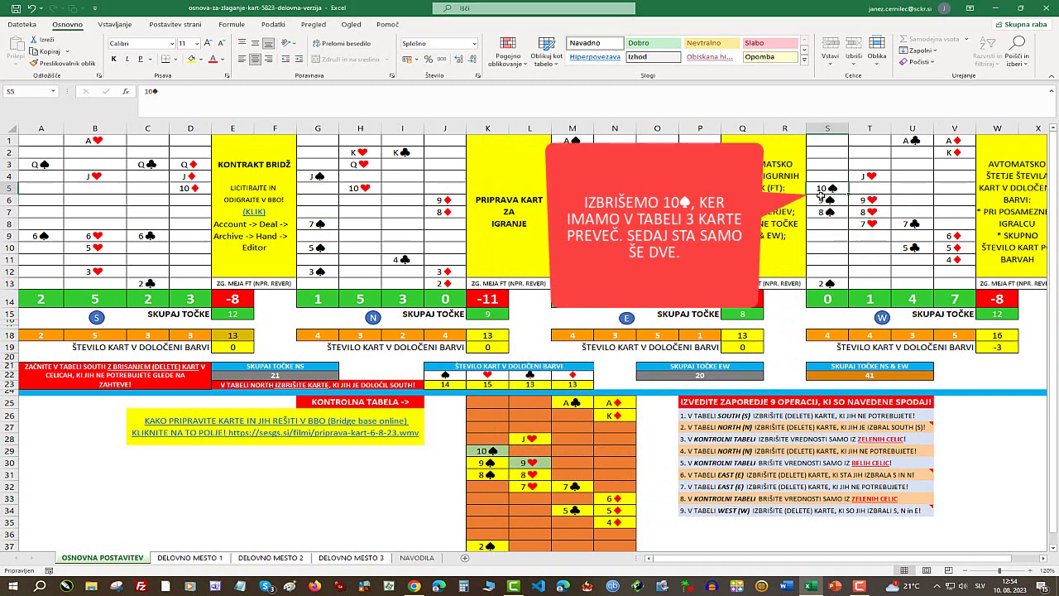
pyautogui.press('Delete')
# - Find all cells containing ♥ to check for duplicate hearts
pyautogui.click(1017, 51)
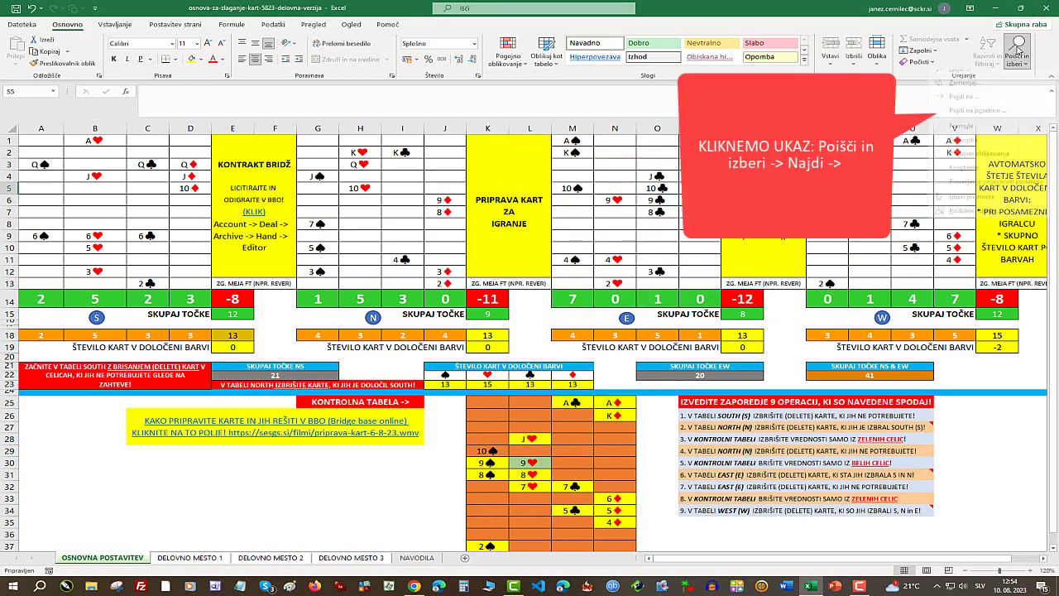
pyautogui.click(967, 83)
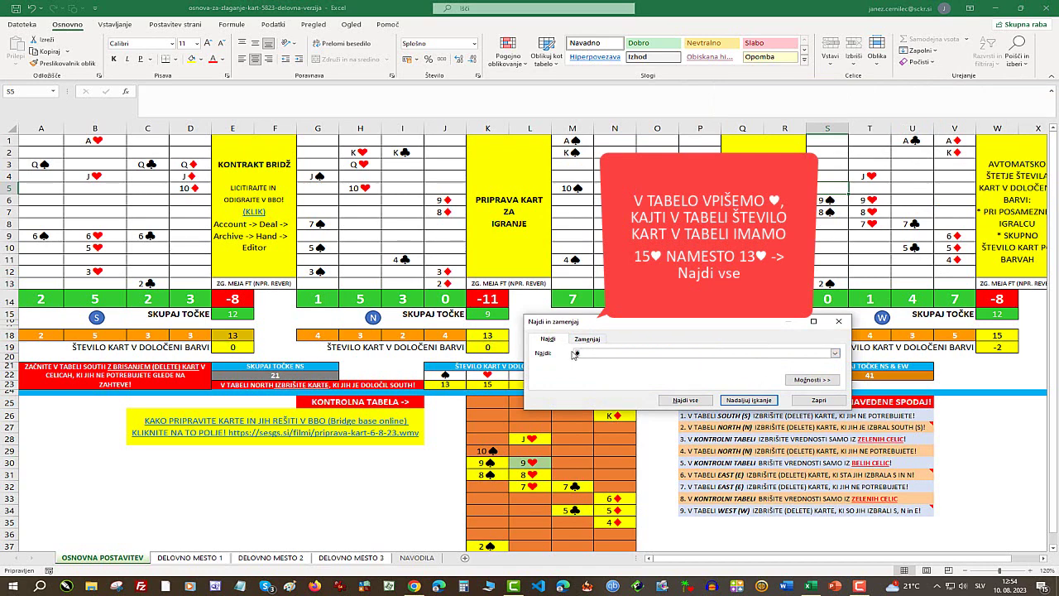
pyautogui.click(685, 399)
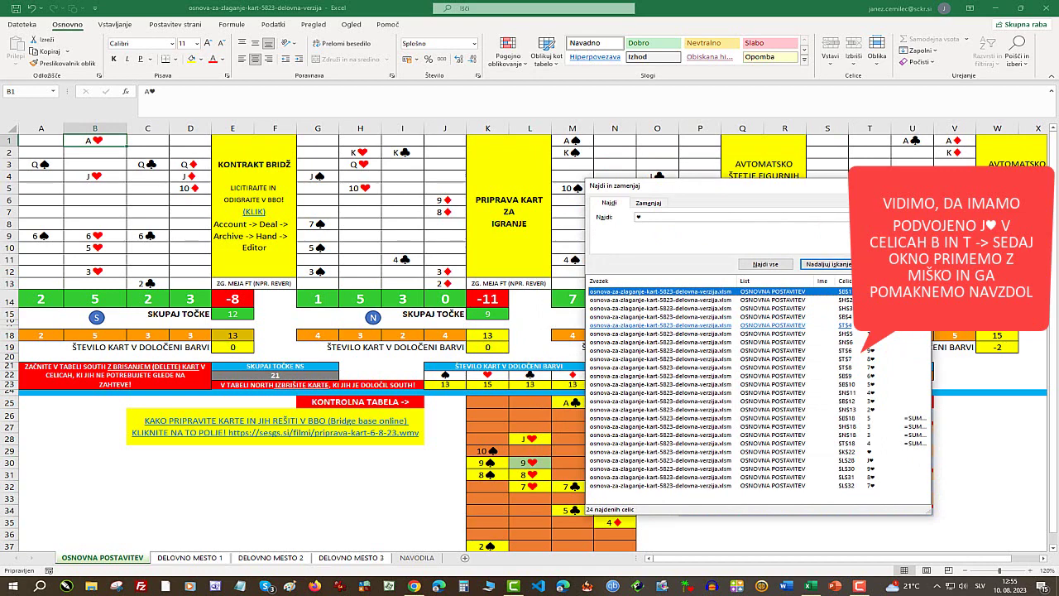
# - Move the search results aside and delete the duplicate J♥ in cell T4 from West's table
pyautogui.moveTo(855, 186); pyautogui.dragTo(879, 542)
pyautogui.click(869, 178)
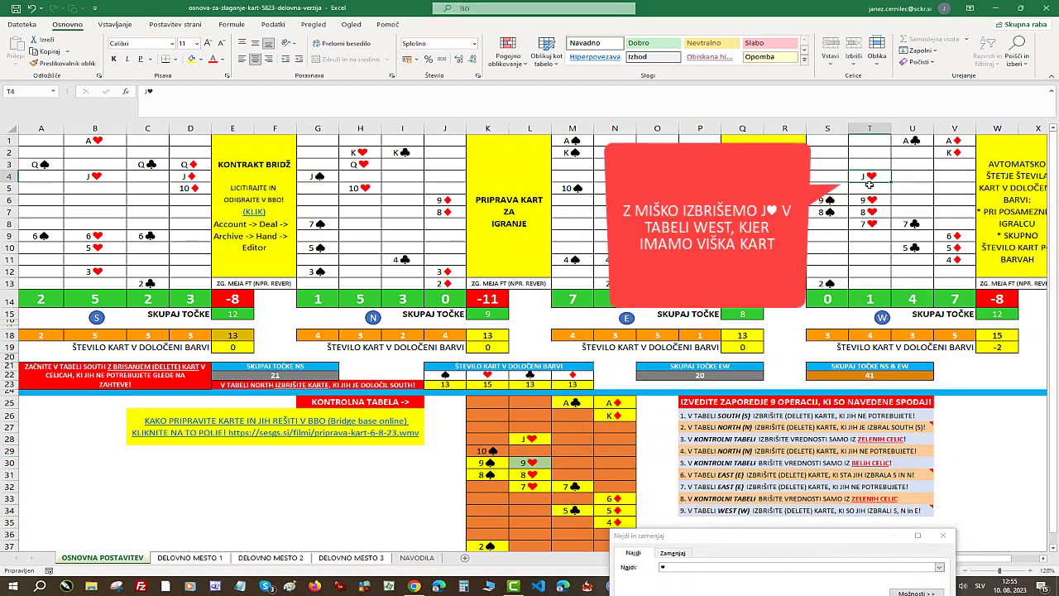
pyautogui.press('Delete')
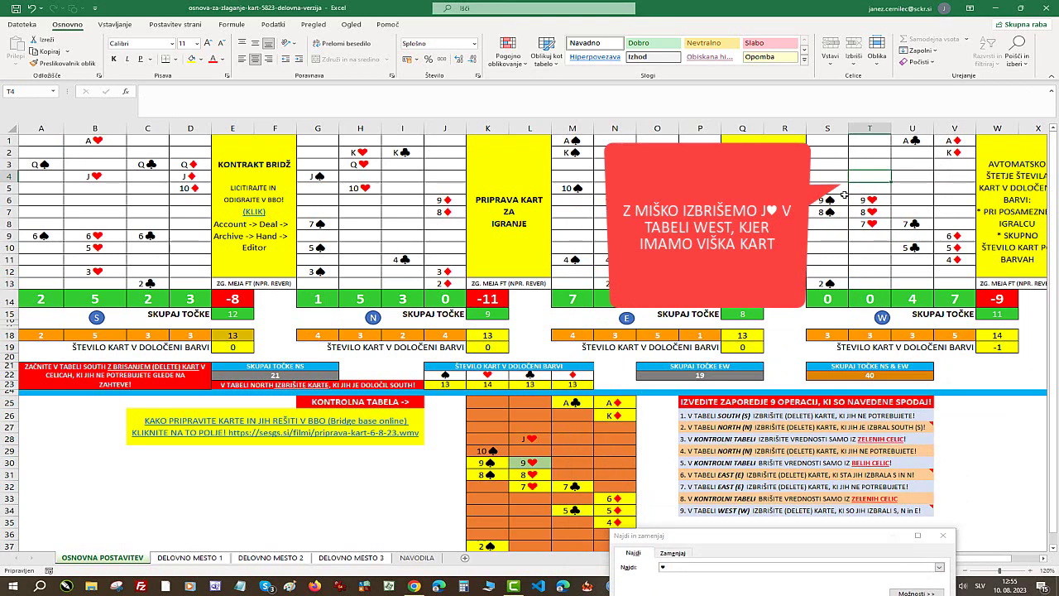
# - Recheck the ♥ results, delete the duplicate 9♥ in cell T6 from West's table, and close the search
pyautogui.moveTo(841, 540); pyautogui.dragTo(864, 203)
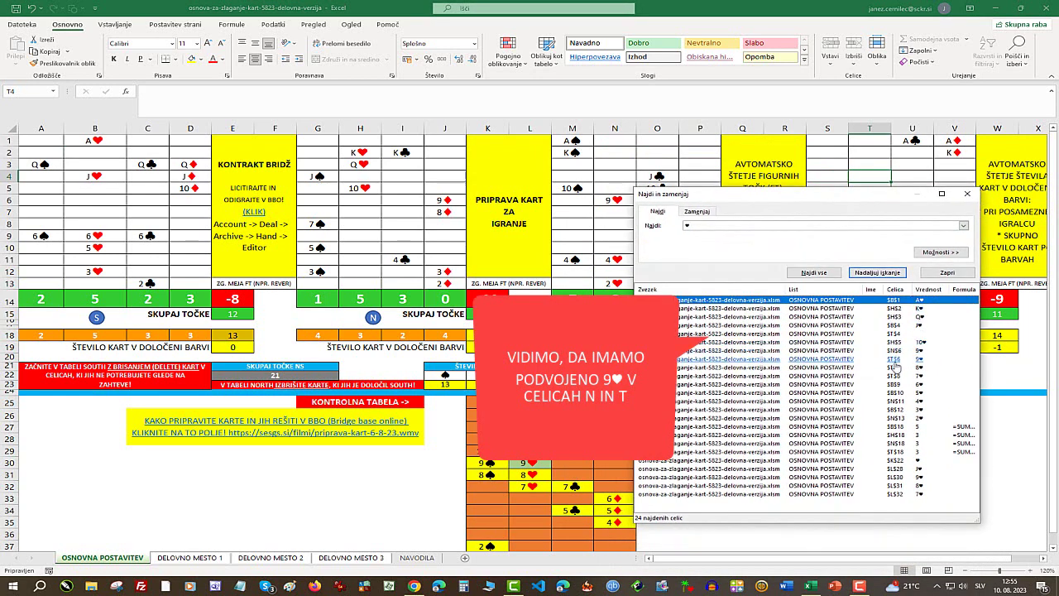
pyautogui.moveTo(909, 198); pyautogui.dragTo(883, 459)
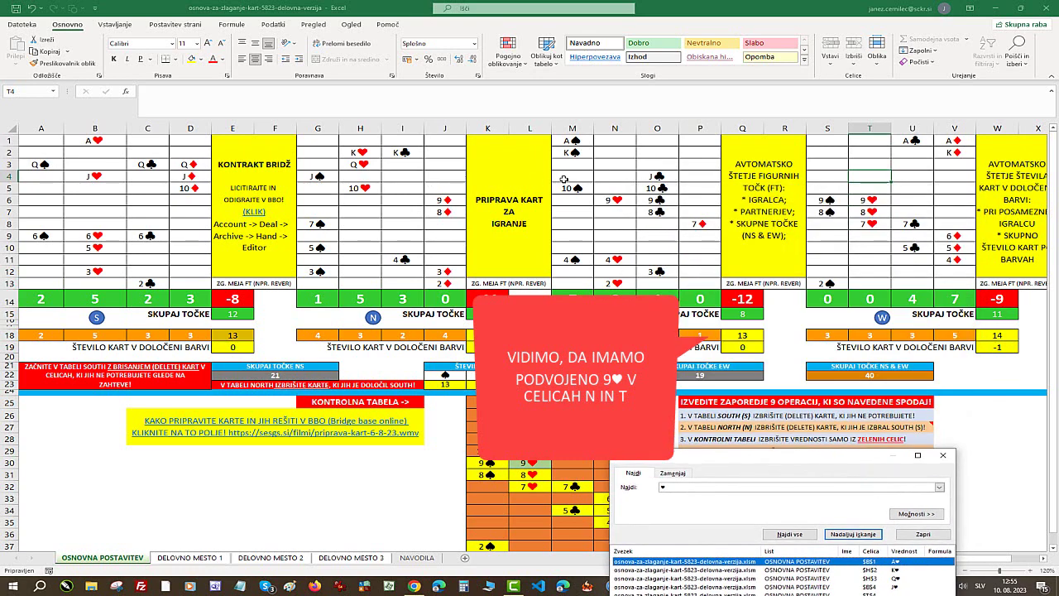
pyautogui.click(870, 199)
pyautogui.press('Delete')
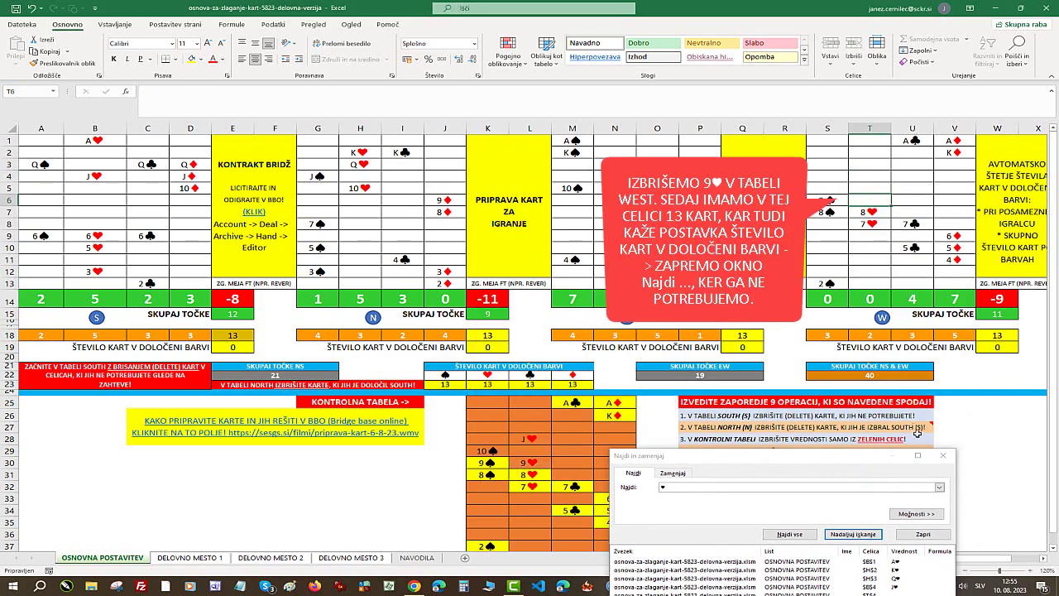
pyautogui.moveTo(920, 427)
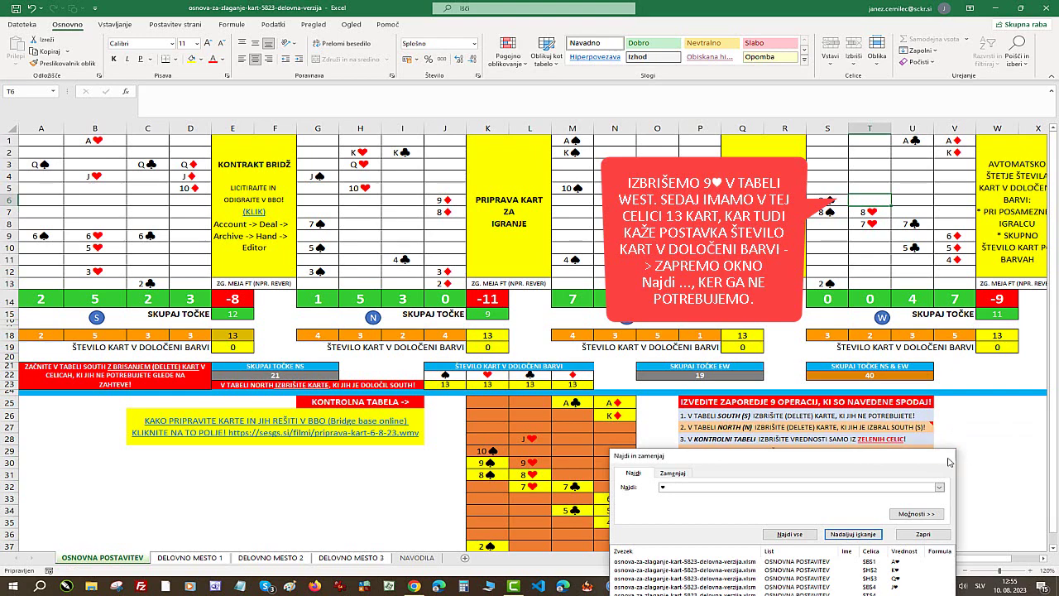
pyautogui.click(943, 456)
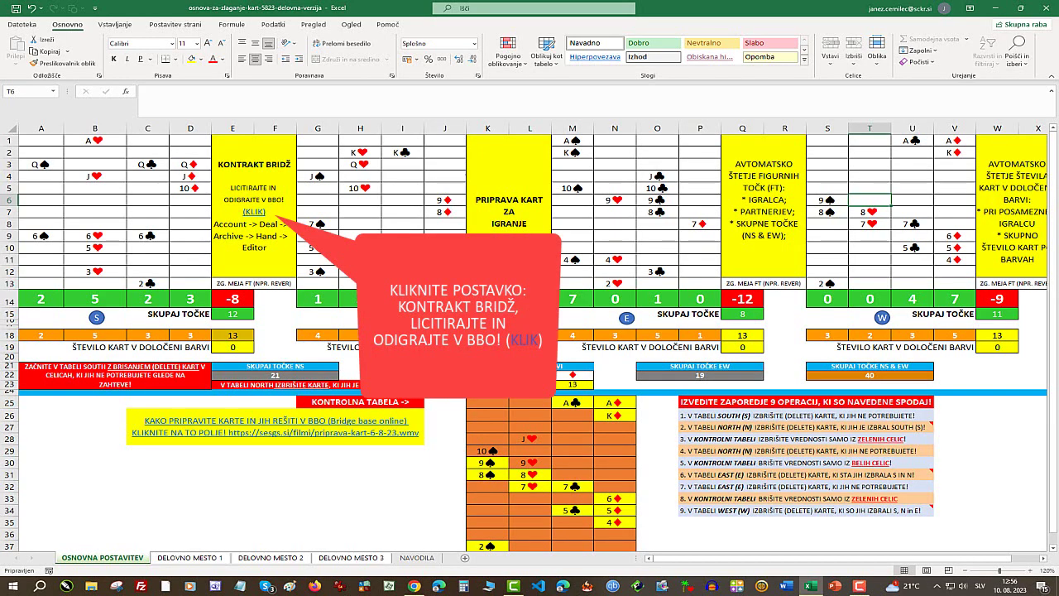
# - Open Bridge Base Online from the link in the Kontrakt bridž cell and log in with the user name and account password
pyautogui.click(253, 212)
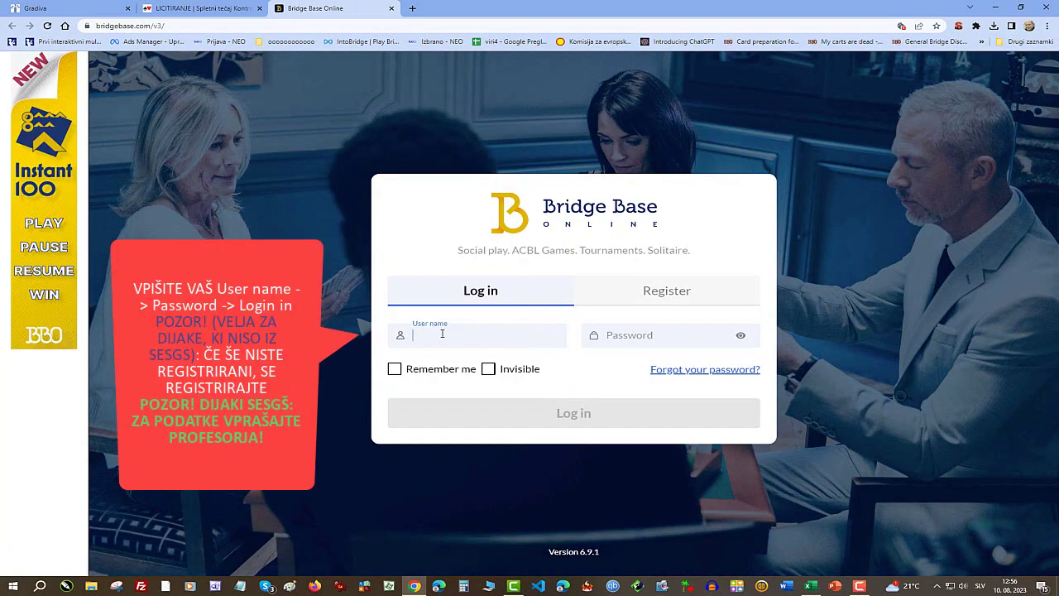
pyautogui.write('sesgs1')
pyautogui.click(626, 334)
pyautogui.write('***')
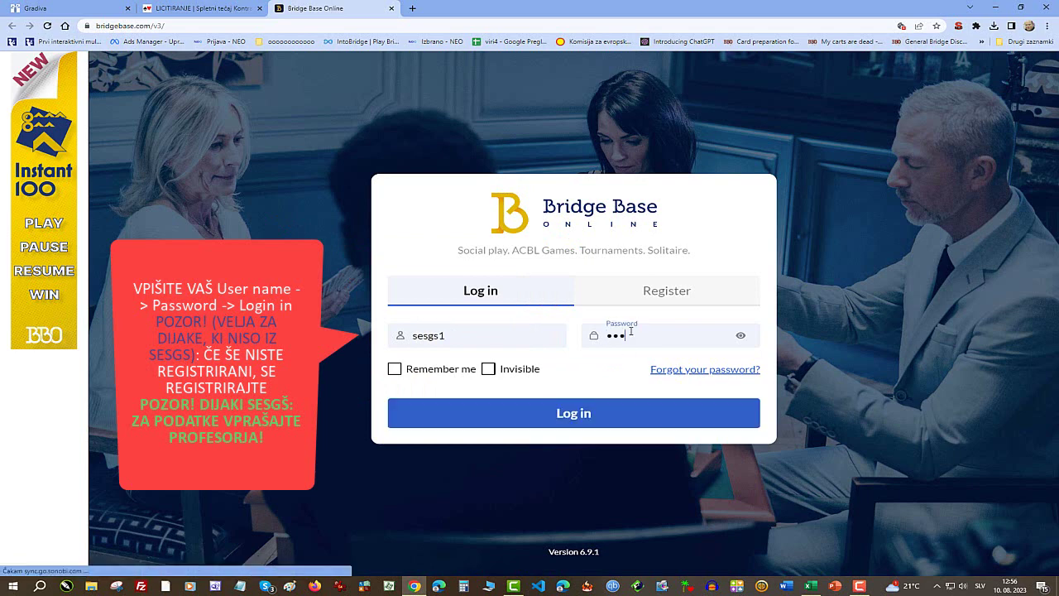
pyautogui.write('*****')
pyautogui.click(567, 414)
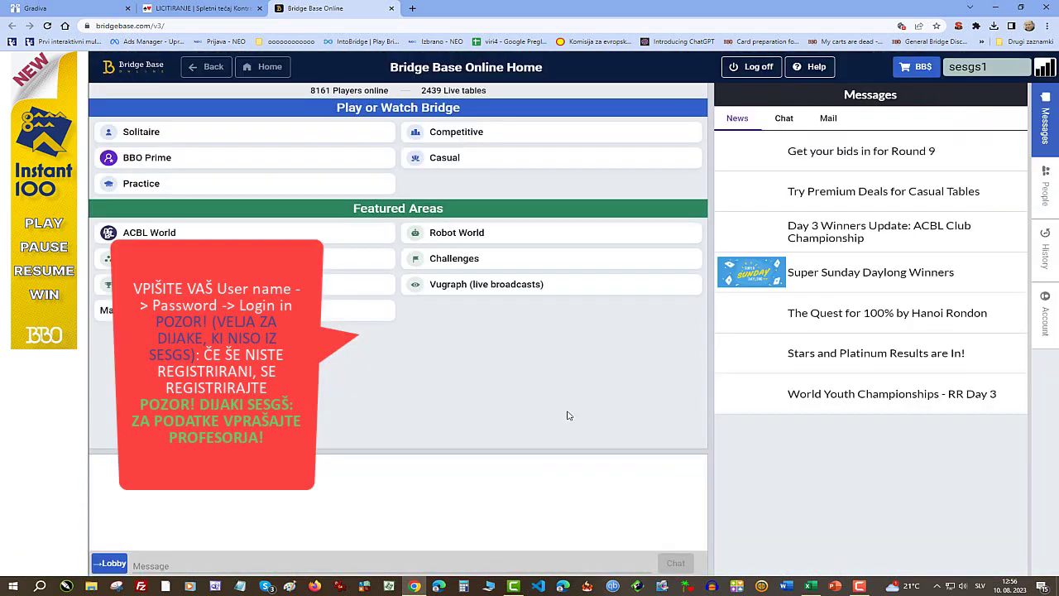
# - Open the Hand editor from the account's deal archive
pyautogui.click(1045, 314)
pyautogui.click(956, 118)
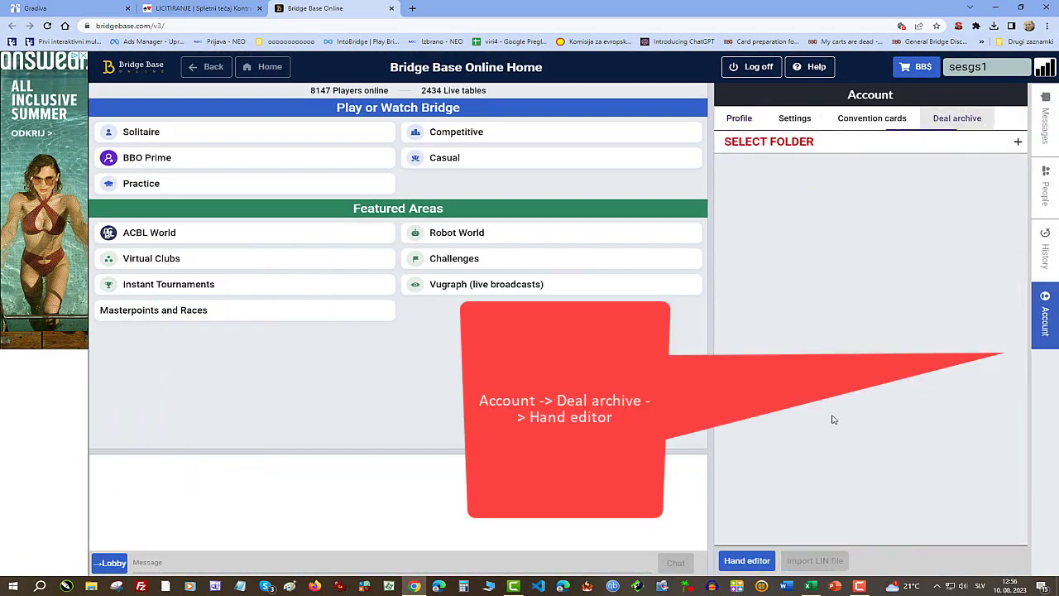
pyautogui.click(747, 561)
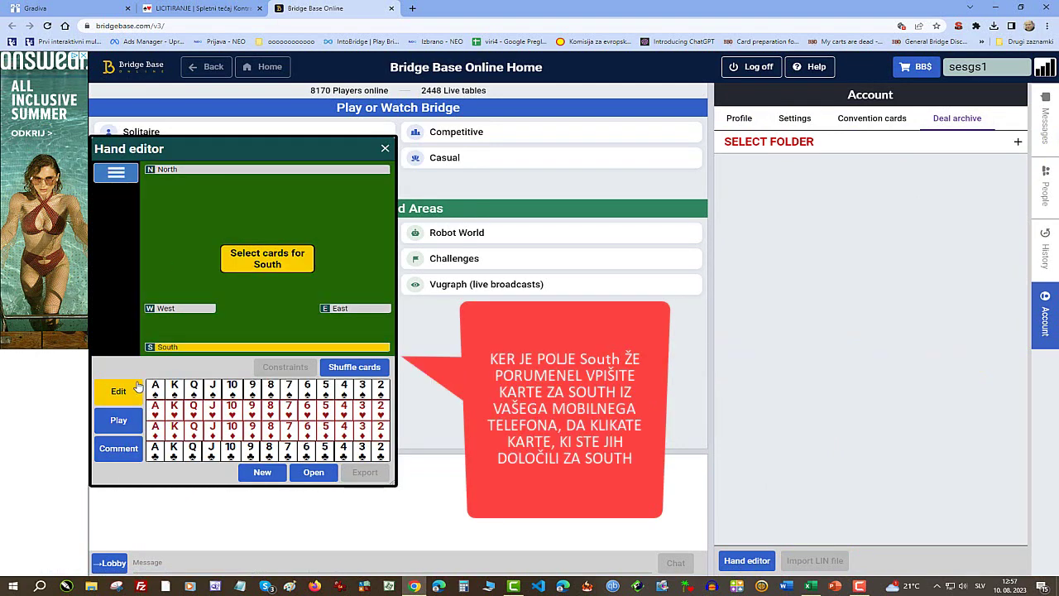
# - Give South the spades Q and 6 and the hearts A, J, 6, 5 and 3
pyautogui.click(194, 389)
pyautogui.click(307, 389)
pyautogui.click(155, 408)
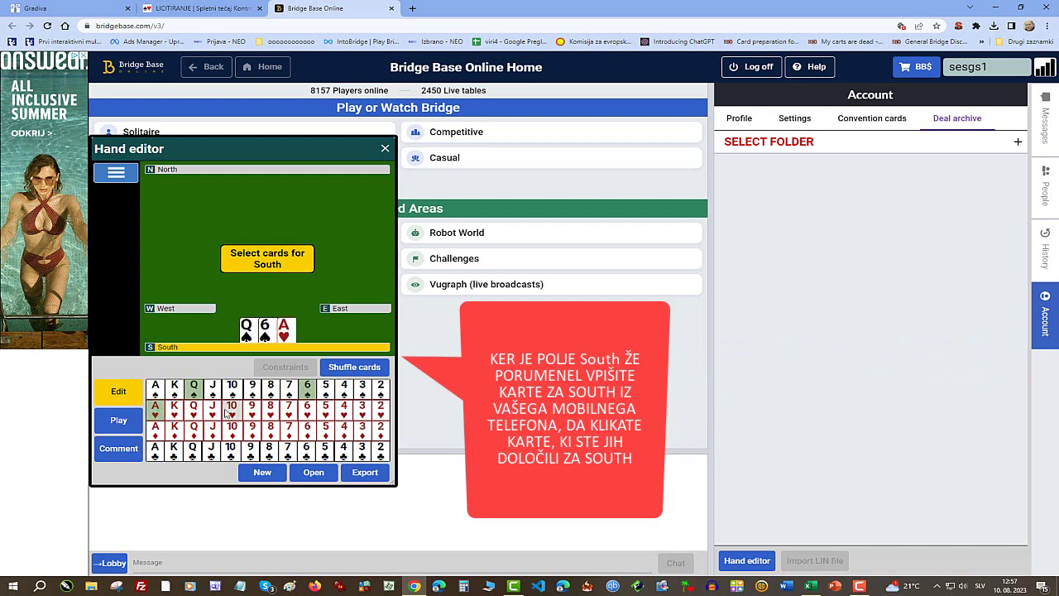
pyautogui.click(212, 407)
pyautogui.click(307, 408)
pyautogui.click(325, 408)
pyautogui.click(362, 408)
# - Give South the clubs Q, 6 and 2 and the diamonds Q, J and 10
pyautogui.click(193, 451)
pyautogui.click(306, 451)
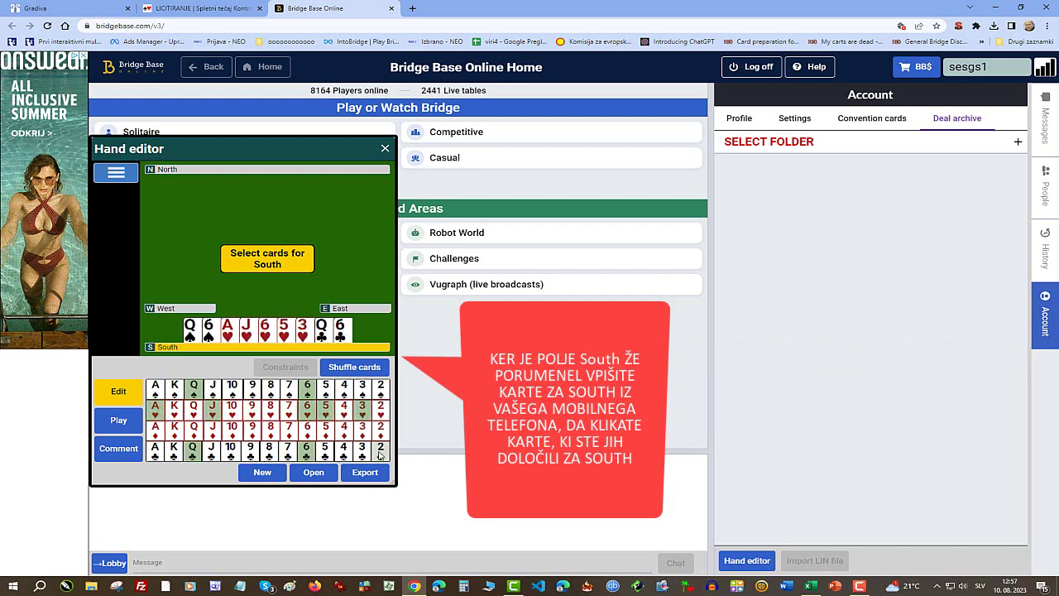
pyautogui.click(381, 451)
pyautogui.click(195, 431)
pyautogui.click(213, 429)
pyautogui.click(231, 429)
# - Give North the spades J, 7, 5 and 3 and the hearts K, Q and 10
pyautogui.click(212, 388)
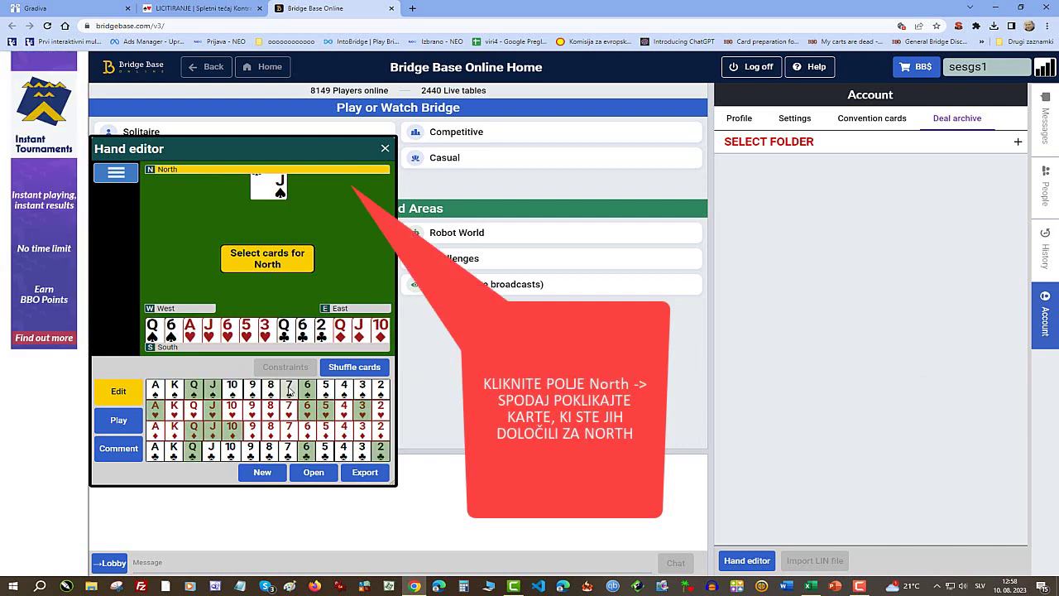
pyautogui.click(289, 387)
pyautogui.click(326, 388)
pyautogui.click(361, 388)
pyautogui.click(174, 408)
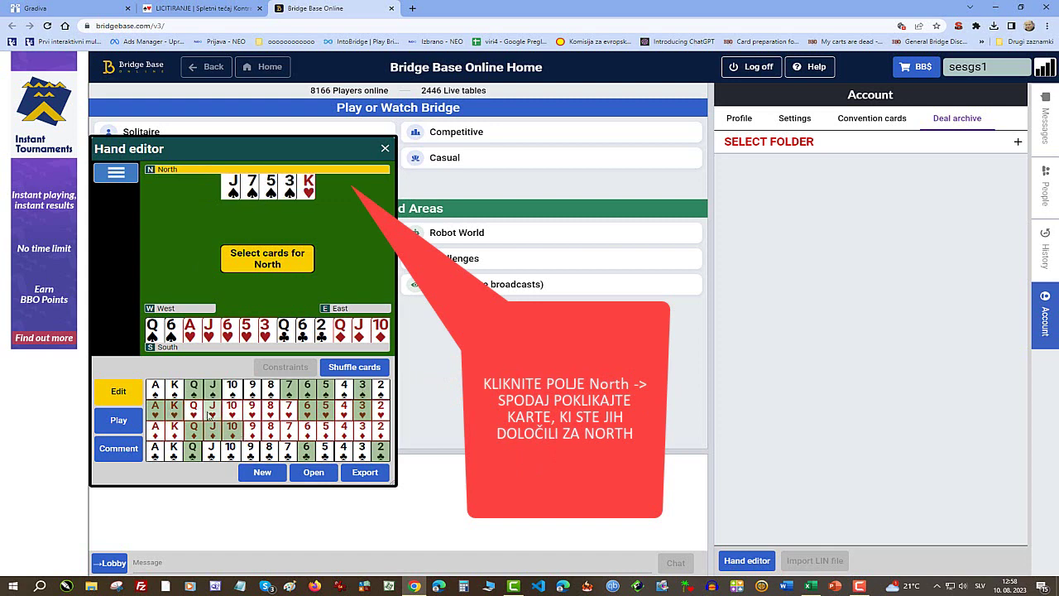
pyautogui.click(194, 408)
pyautogui.click(232, 408)
# - Give North the clubs K and 4 and the diamonds 9, 8, 3 and 2
pyautogui.click(175, 451)
pyautogui.click(344, 451)
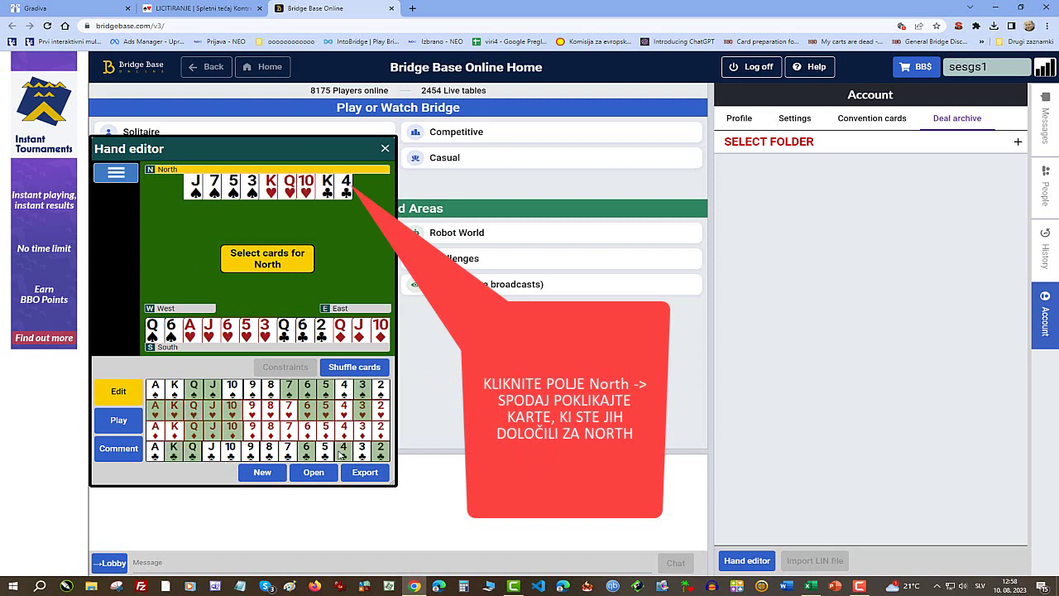
pyautogui.click(252, 430)
pyautogui.click(271, 431)
pyautogui.click(362, 432)
pyautogui.click(380, 431)
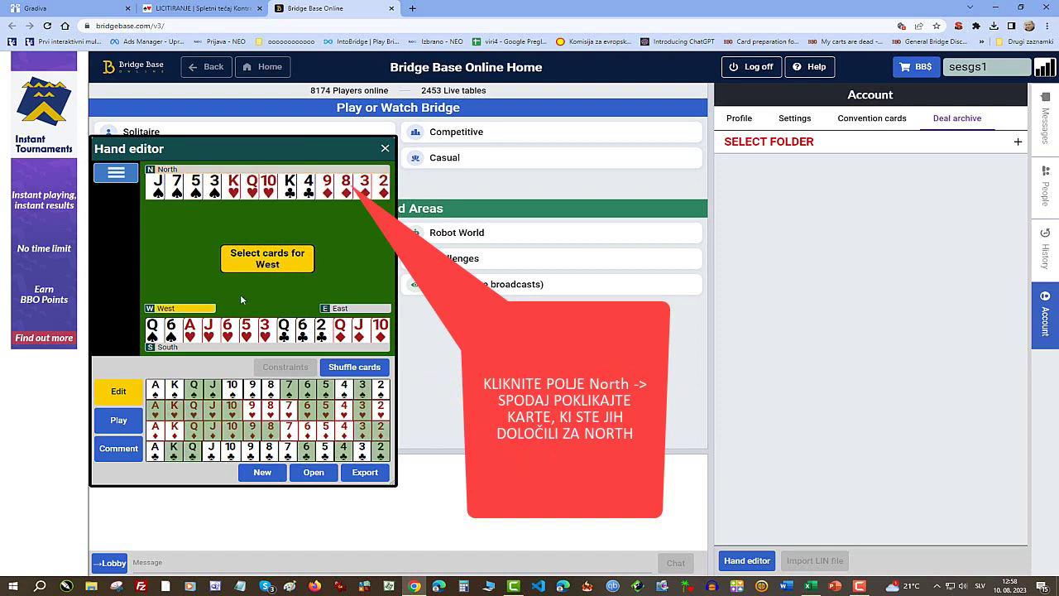
# - Give West the spades 9, 8 and 2 and the hearts 8 and 7
pyautogui.click(253, 389)
pyautogui.click(271, 388)
pyautogui.click(381, 389)
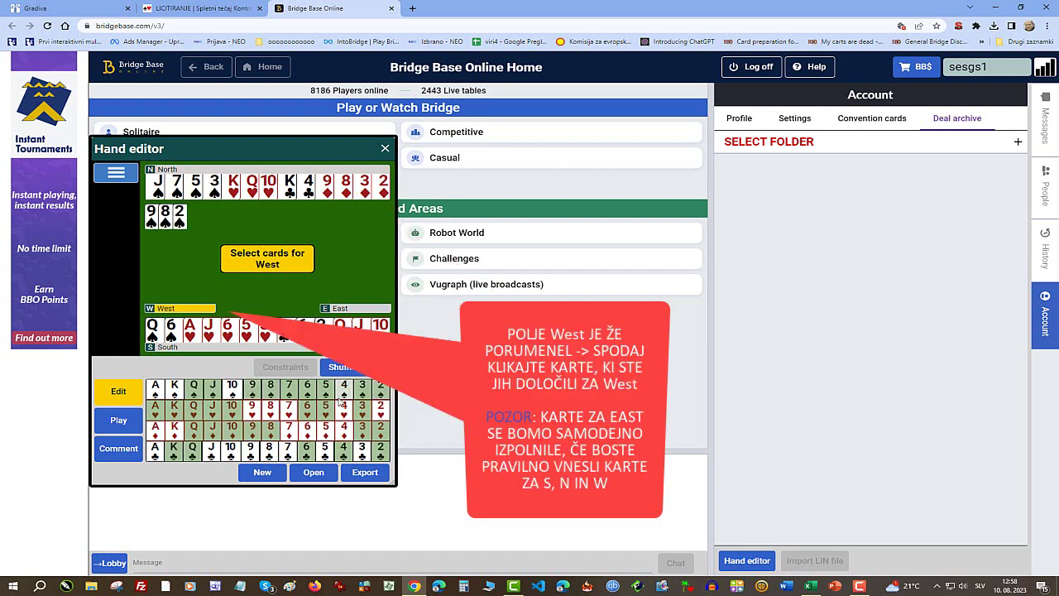
pyautogui.click(271, 409)
pyautogui.click(289, 409)
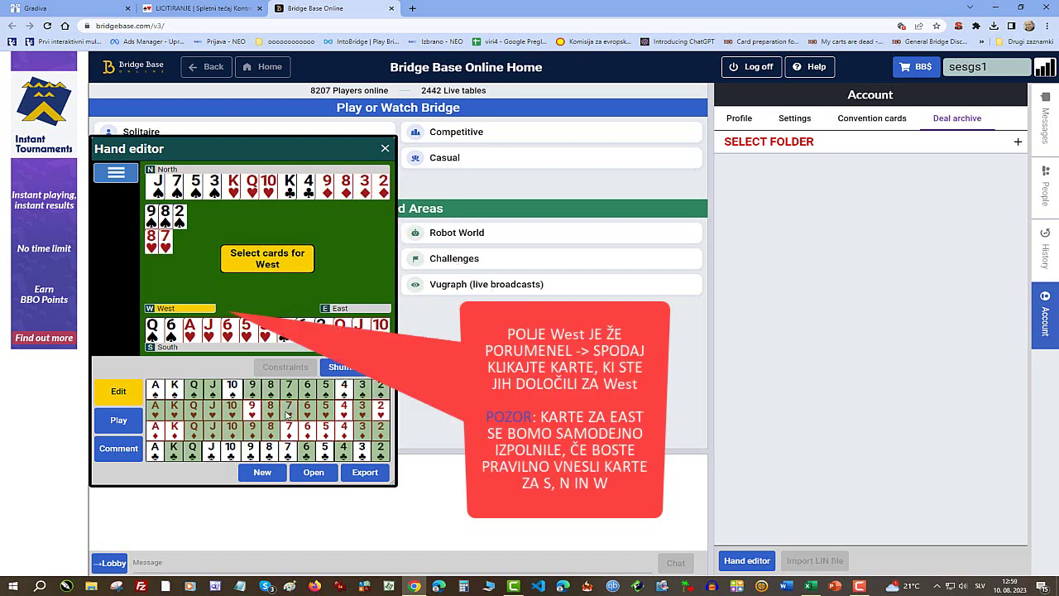
# - Give West the clubs A, 7 and 5 and the diamonds A, K, 6, 5 and 4
pyautogui.click(155, 451)
pyautogui.click(289, 450)
pyautogui.click(325, 451)
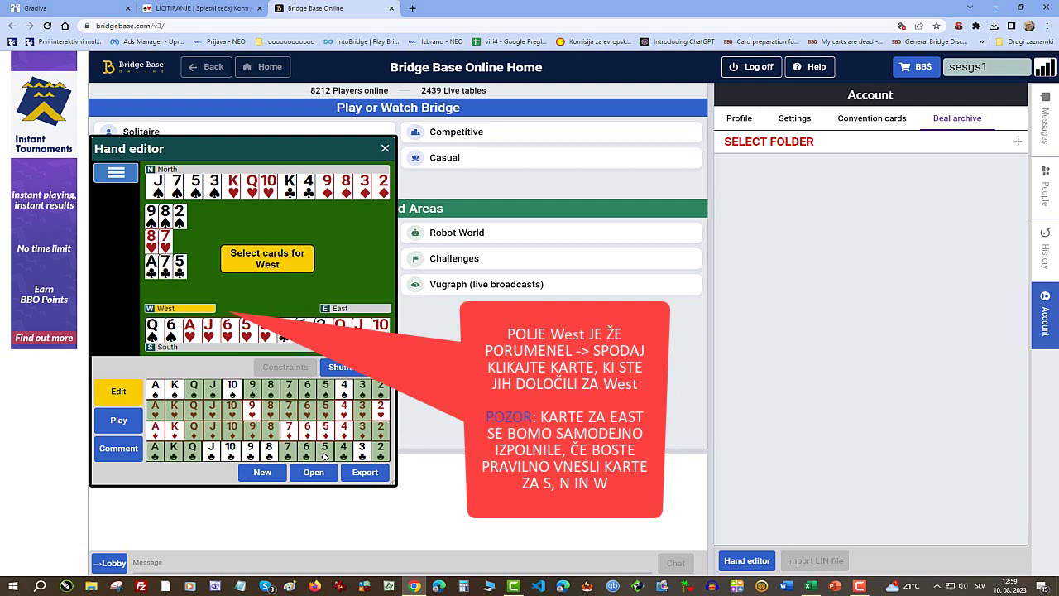
pyautogui.click(155, 430)
pyautogui.click(174, 430)
pyautogui.click(307, 430)
pyautogui.click(325, 430)
pyautogui.click(343, 430)
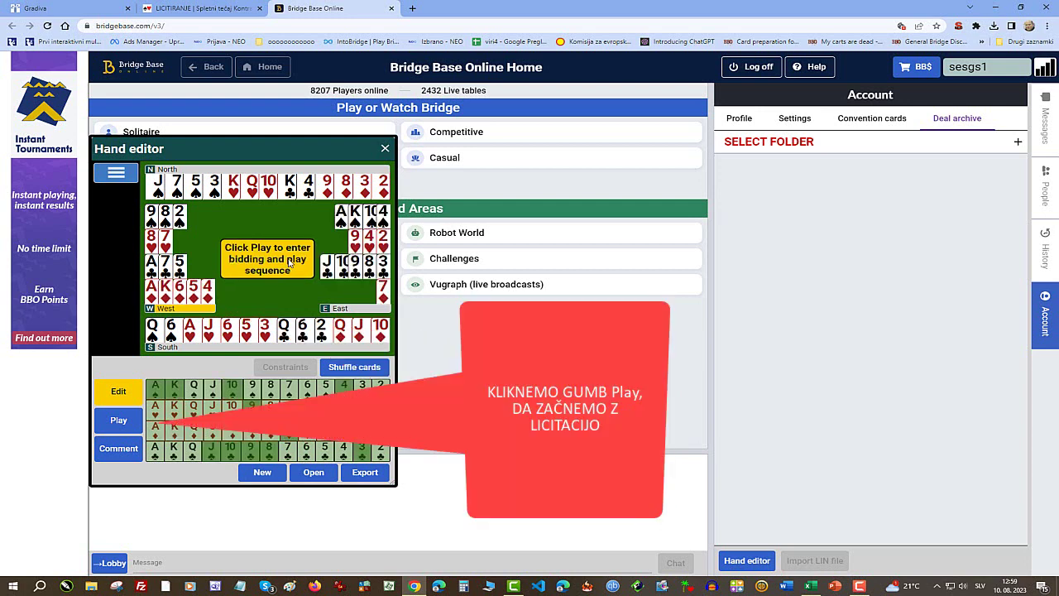
# - Switch the hand editor to Play mode and set South as the dealer
pyautogui.click(107, 425)
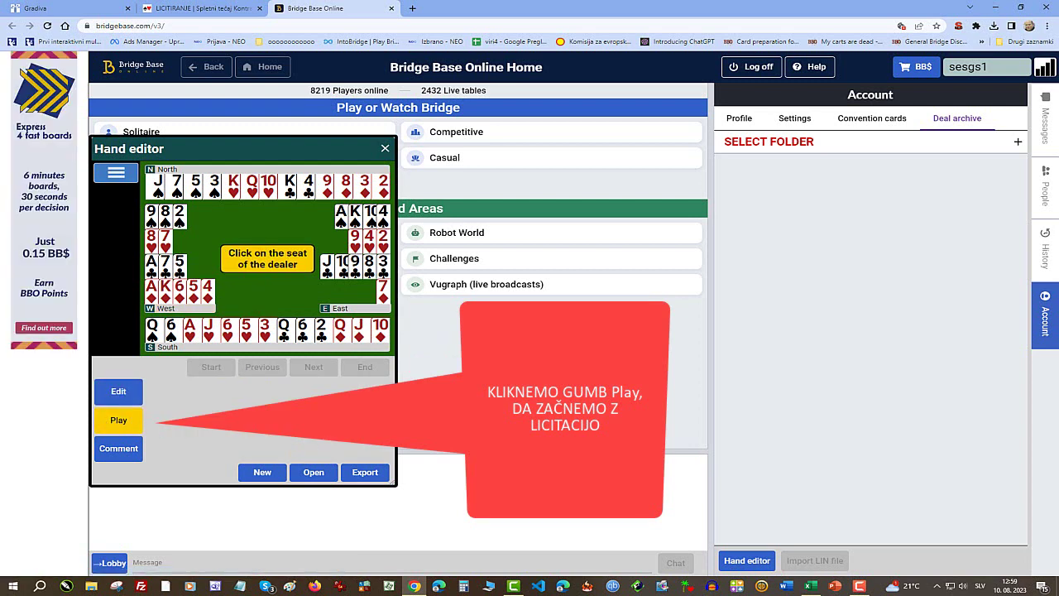
pyautogui.click(290, 349)
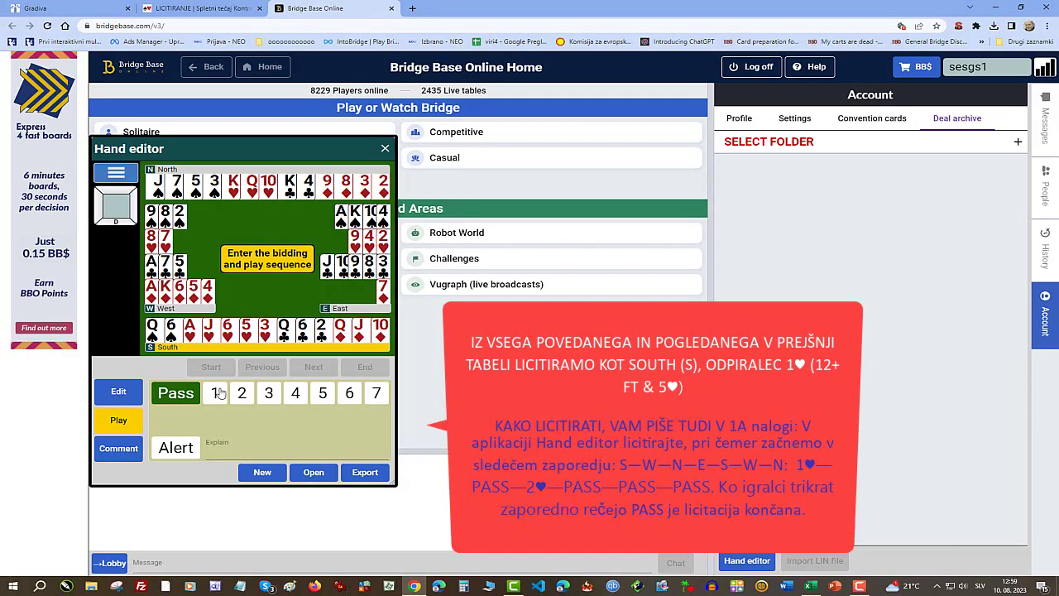
# - Enter the auction: South 1♥, West Pass, North 2♥, followed by passes from East, South and West
pyautogui.click(217, 393)
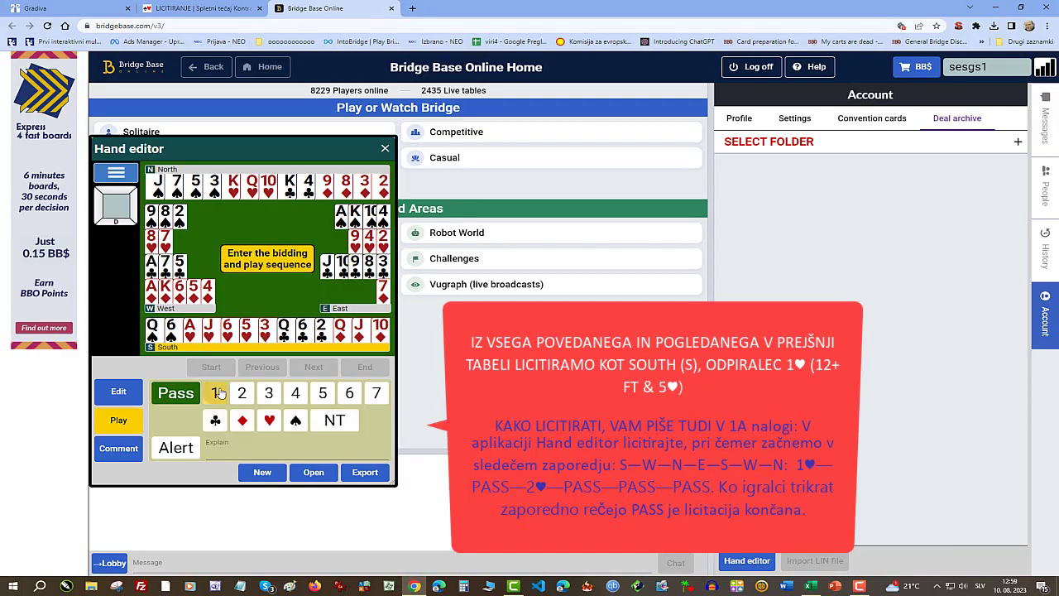
pyautogui.click(270, 420)
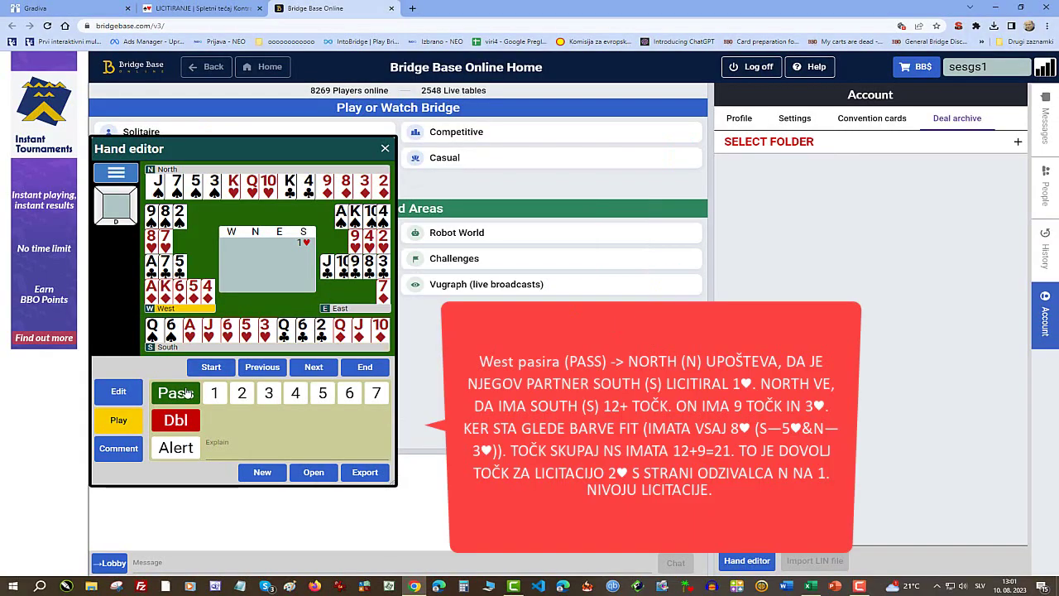
pyautogui.click(185, 392)
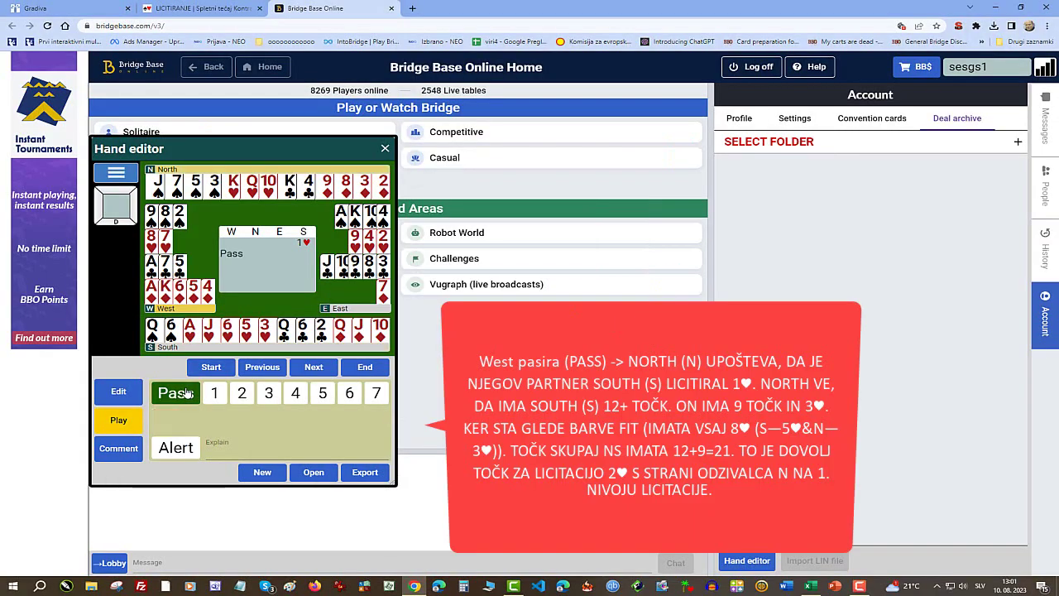
pyautogui.click(242, 394)
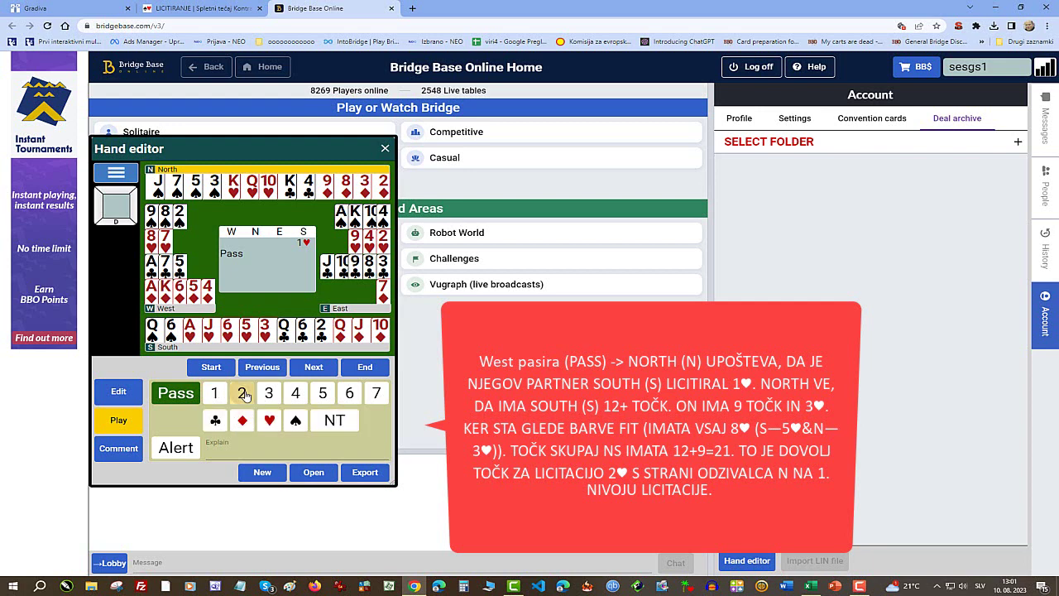
pyautogui.click(268, 421)
pyautogui.click(191, 397)
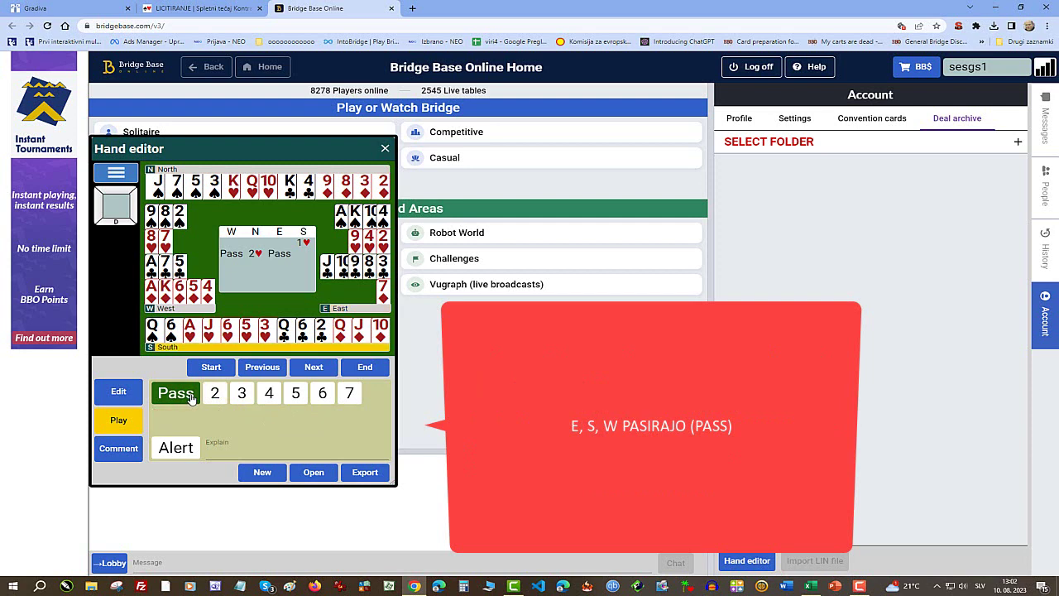
pyautogui.click(190, 396)
pyautogui.click(189, 396)
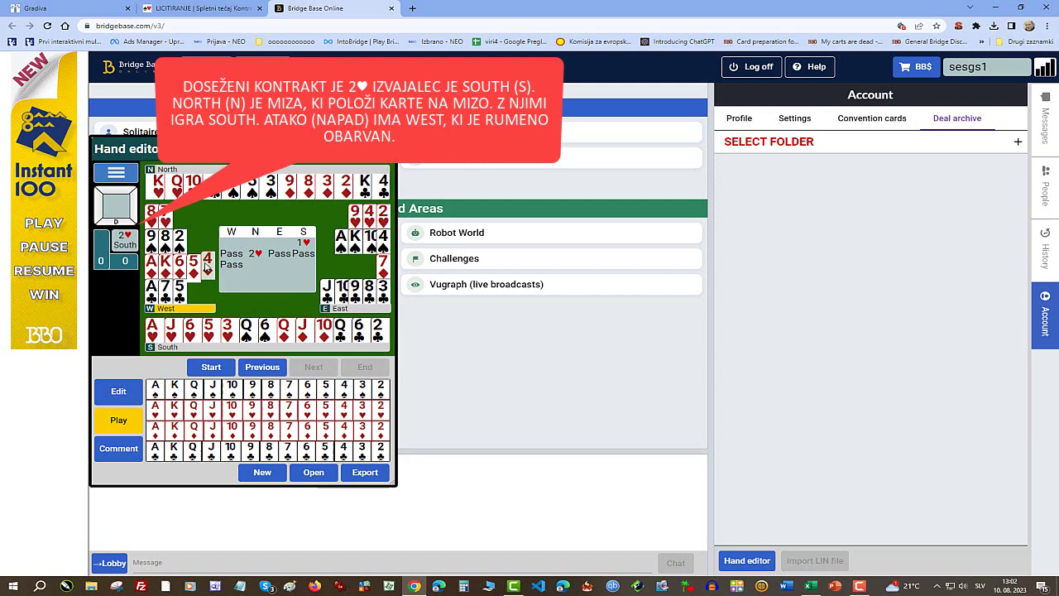
# - Play the first trick in diamonds: West 4♦, North 2♦, East 7♦ and South 10♦
pyautogui.click(207, 264)
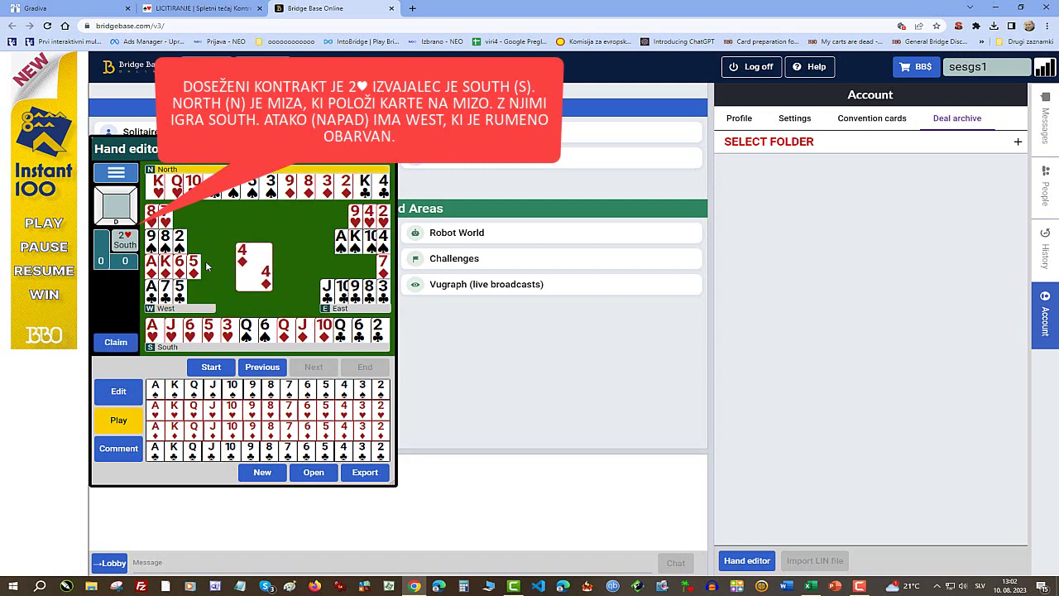
pyautogui.click(346, 186)
pyautogui.click(384, 256)
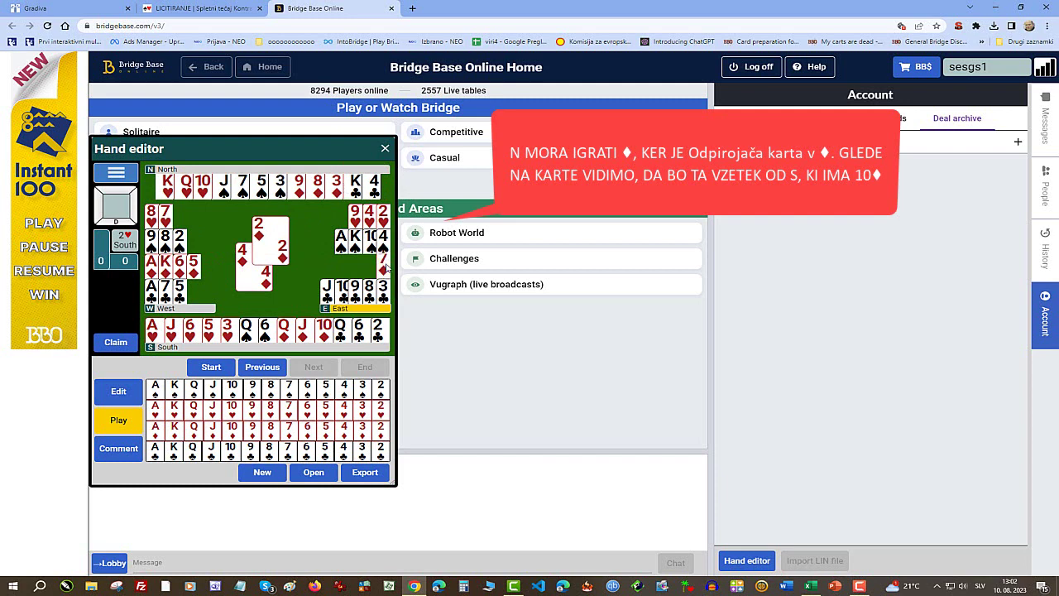
pyautogui.click(328, 330)
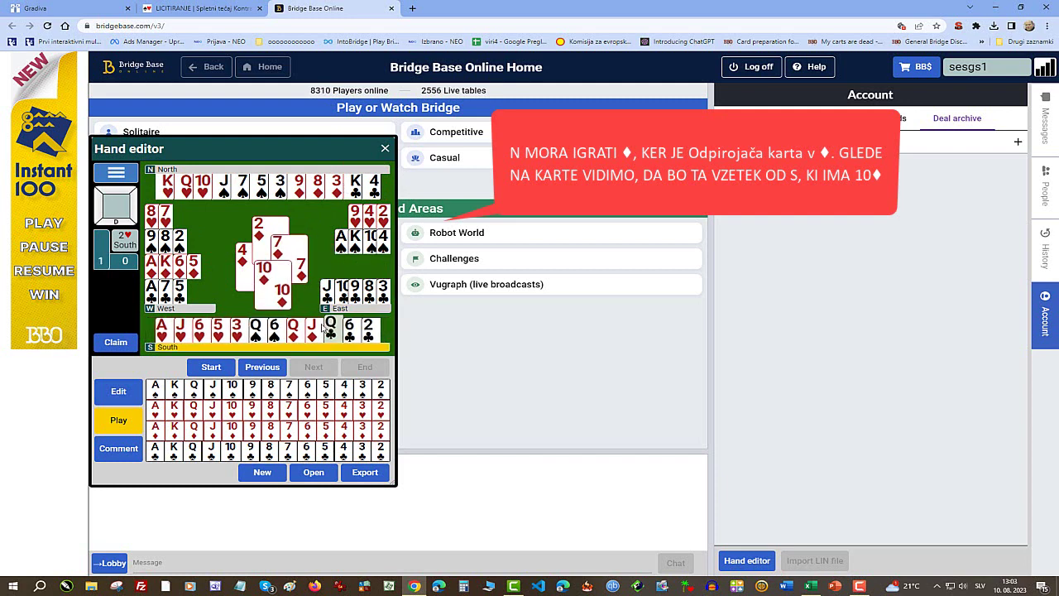
# - Play the second trick in trumps: South 3♥, West 7♥, North 10♥ and East 2♥
pyautogui.click(227, 330)
pyautogui.click(166, 217)
pyautogui.click(202, 187)
pyautogui.click(382, 214)
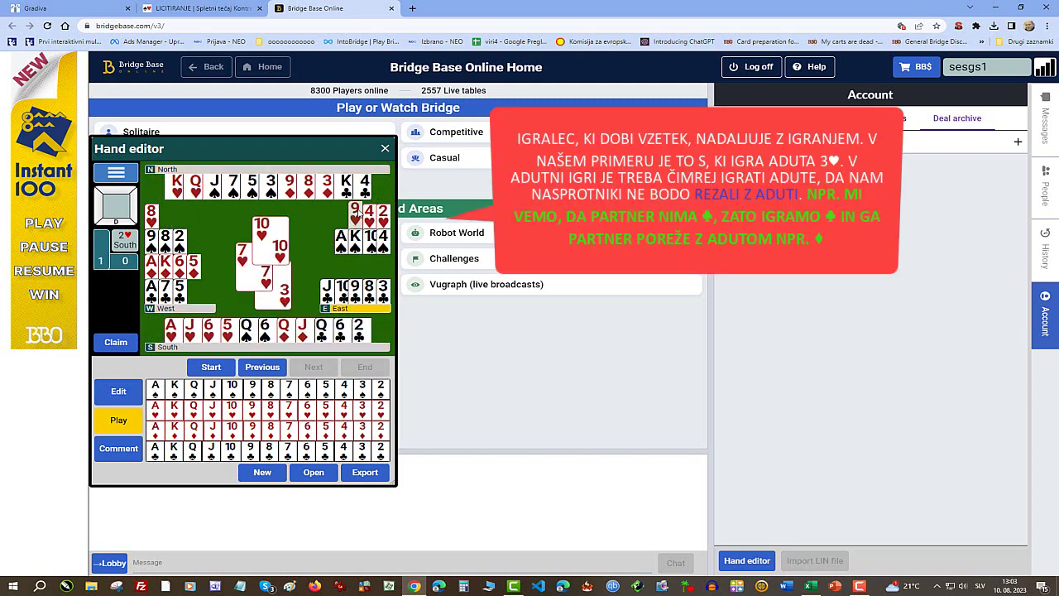
# - Play the third trick in trumps: North Q♥, East 4♥, South 5♥ and West 8♥
pyautogui.click(192, 187)
pyautogui.click(382, 214)
pyautogui.click(229, 330)
pyautogui.click(152, 215)
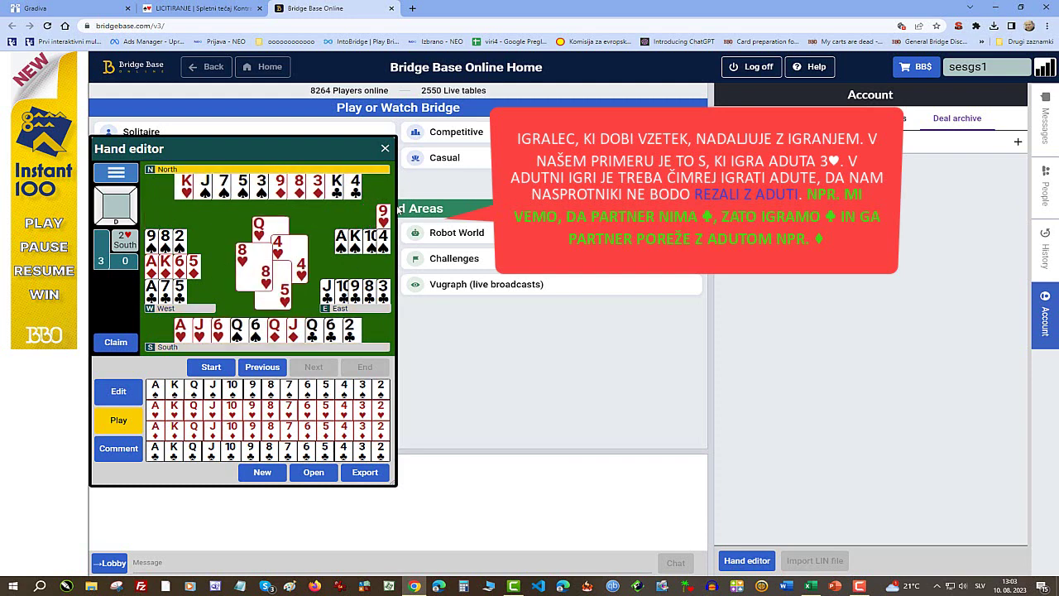
# - Play the fourth trick: North K♥, East 9♥, South 6♥ and a 5♦ discard from West
pyautogui.click(184, 187)
pyautogui.click(382, 215)
pyautogui.click(215, 329)
pyautogui.click(194, 266)
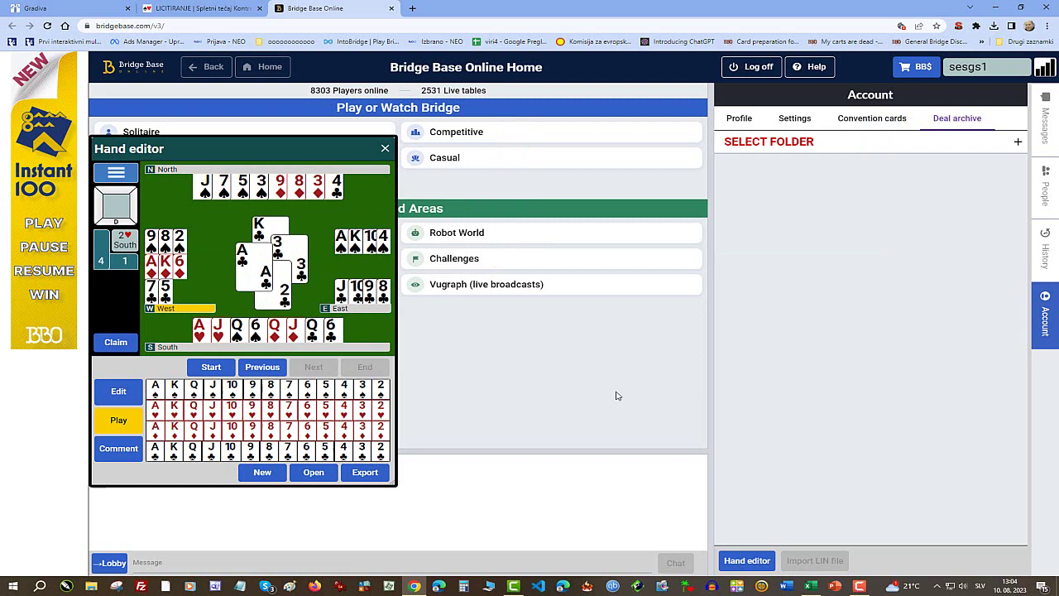
# - Replace West's 5♣ lead with K♦ and complete the sixth trick with North 3♦, East 8♣ and South J♦
pyautogui.click(166, 290)
pyautogui.click(263, 366)
pyautogui.click(165, 265)
pyautogui.click(318, 186)
pyautogui.click(382, 290)
pyautogui.click(293, 330)
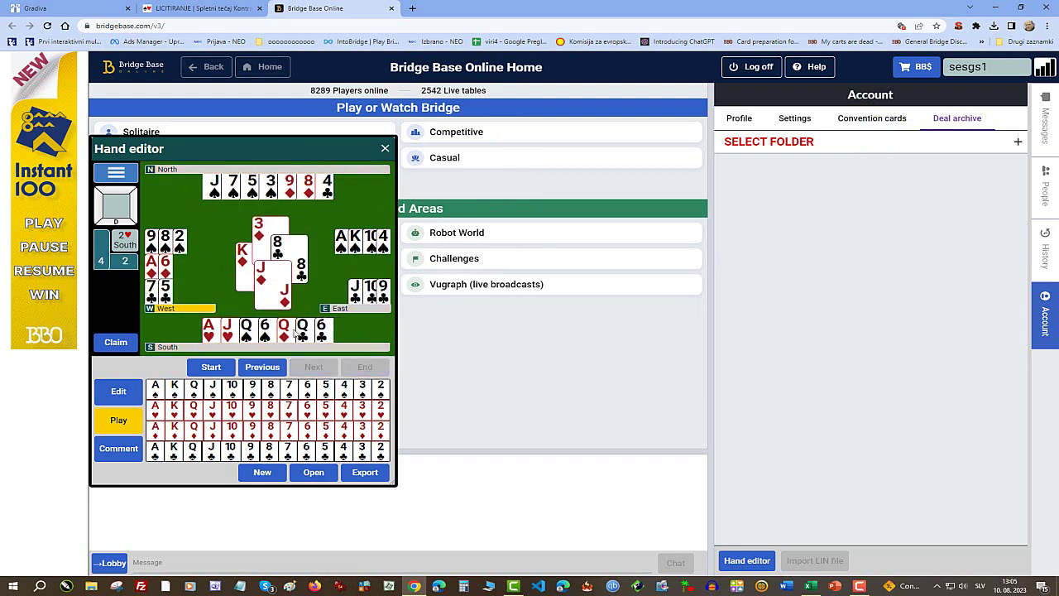
# - Play the seventh trick: West A♦, North 8♦, a 4♠ discard from East and South Q♦
pyautogui.click(152, 267)
pyautogui.click(309, 187)
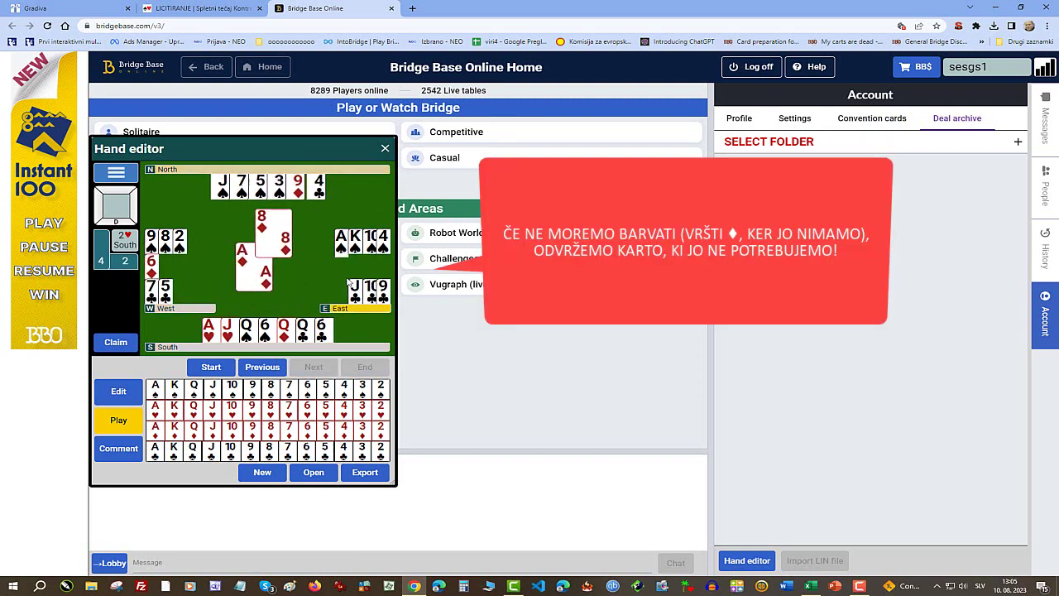
pyautogui.click(381, 242)
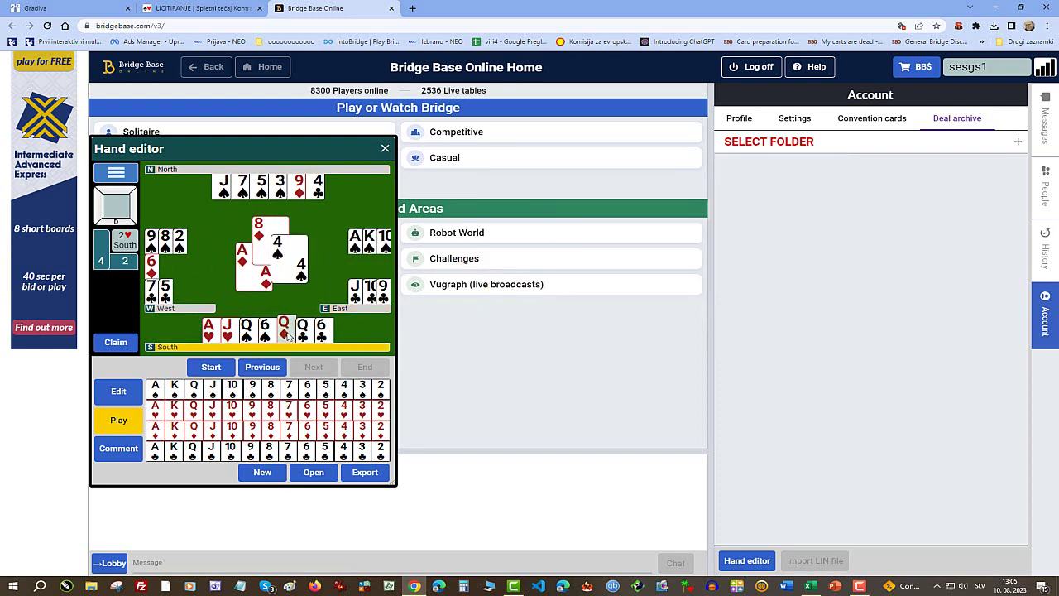
pyautogui.click(283, 329)
# - Play the eighth trick in spades: West 2♠, North 3♠, East A♠ and South 6♠
pyautogui.click(182, 243)
pyautogui.click(279, 187)
pyautogui.click(355, 242)
pyautogui.click(274, 329)
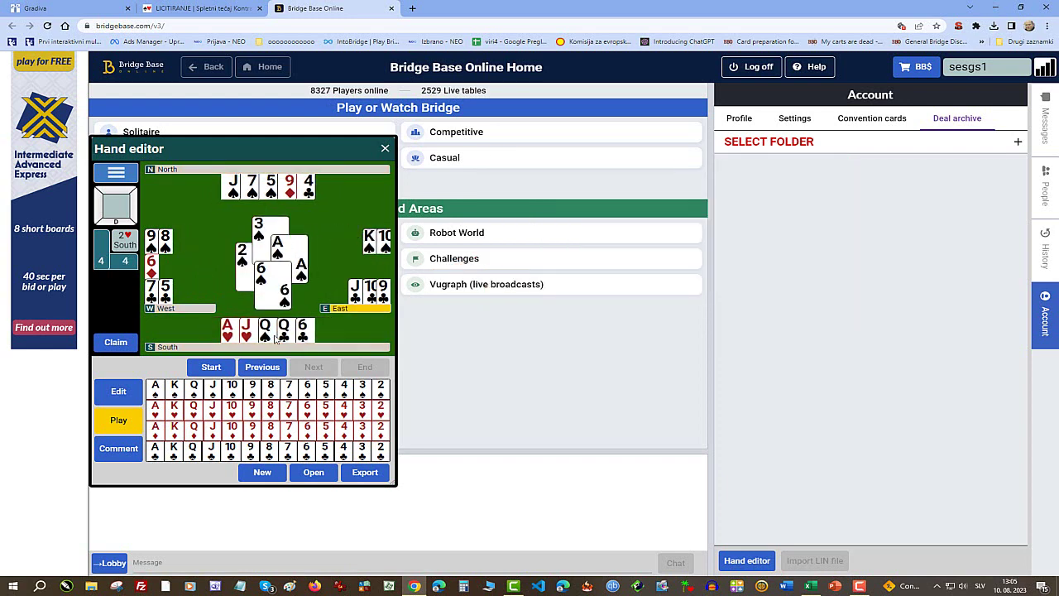
# - Play the ninth trick in spades: East K♠, South Q♠, West 8♠ and North 5♠
pyautogui.click(369, 241)
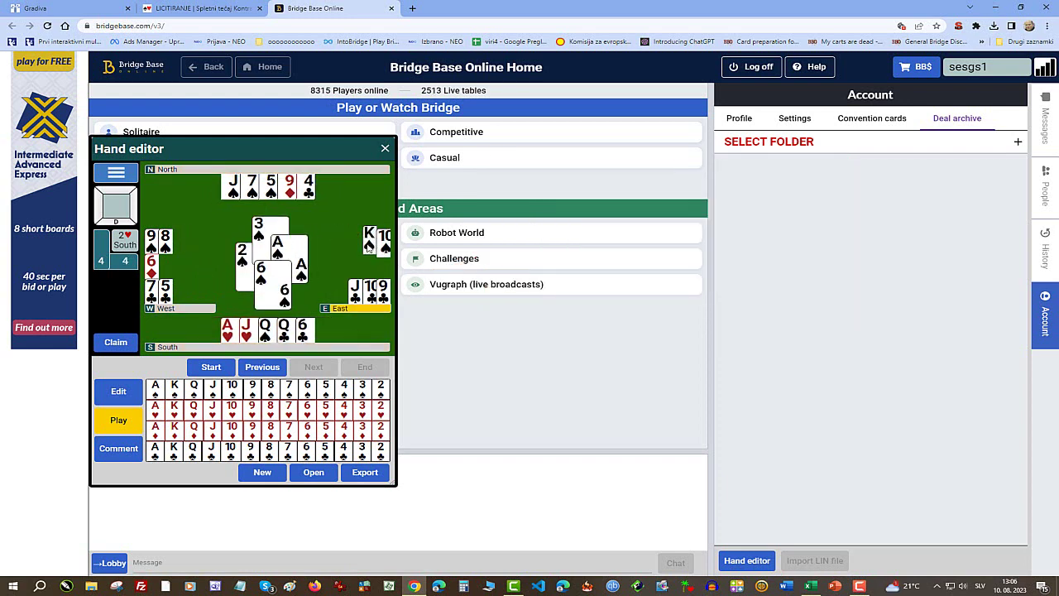
pyautogui.click(265, 329)
pyautogui.click(165, 240)
pyautogui.click(271, 186)
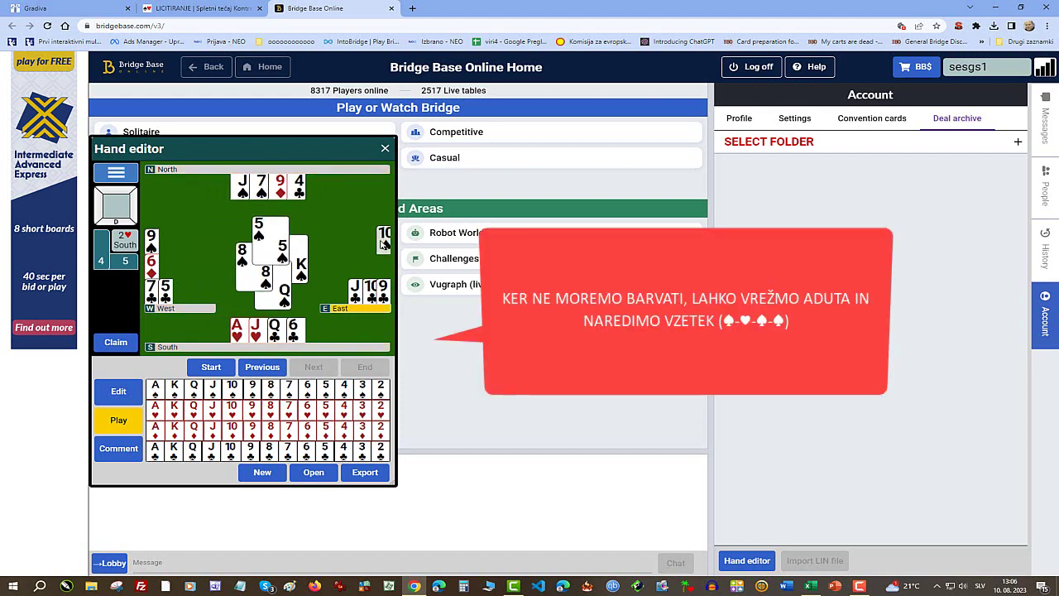
# - Play the tenth trick: East 10♠, South ruffing with J♥, West 9♠ and North 7♠
pyautogui.click(381, 243)
pyautogui.click(255, 330)
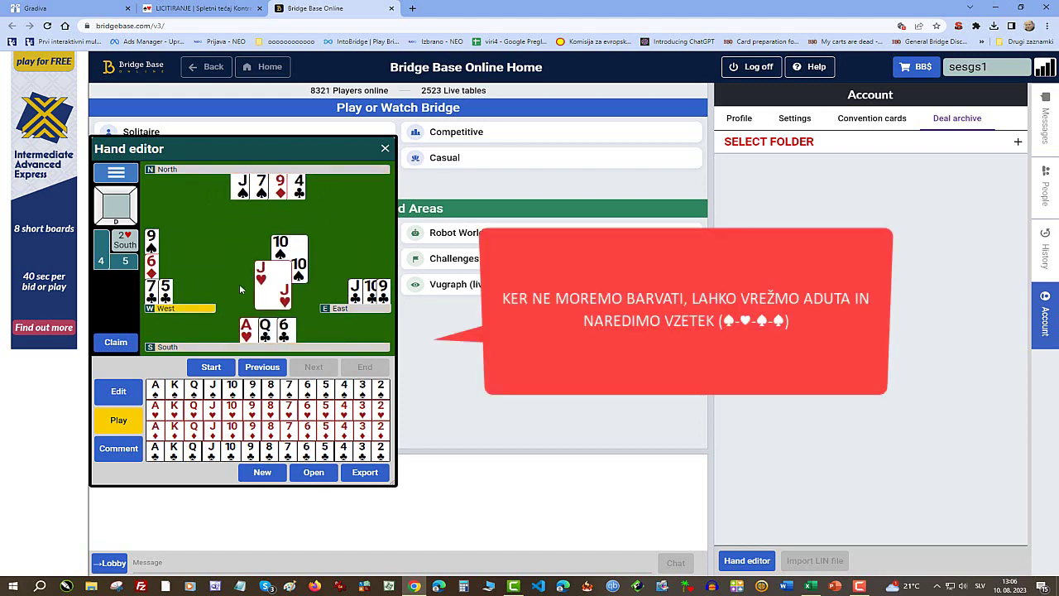
pyautogui.click(151, 240)
pyautogui.click(262, 185)
# - Replace South's 6♣ lead with A♥ and complete the eleventh trick with West 6♦, North 4♣ and East 9♣
pyautogui.click(284, 329)
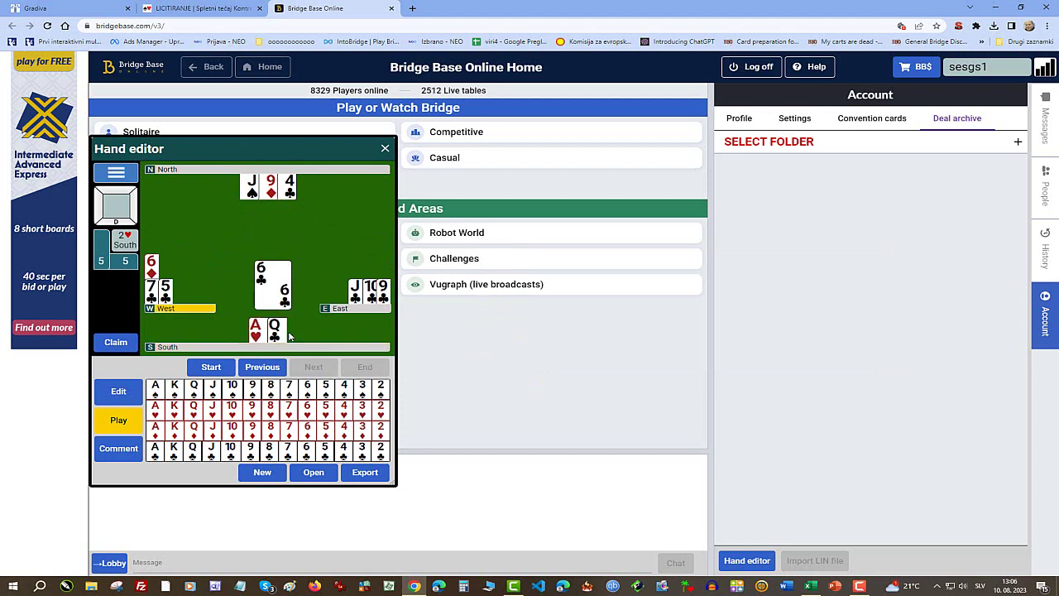
pyautogui.click(246, 369)
pyautogui.click(248, 331)
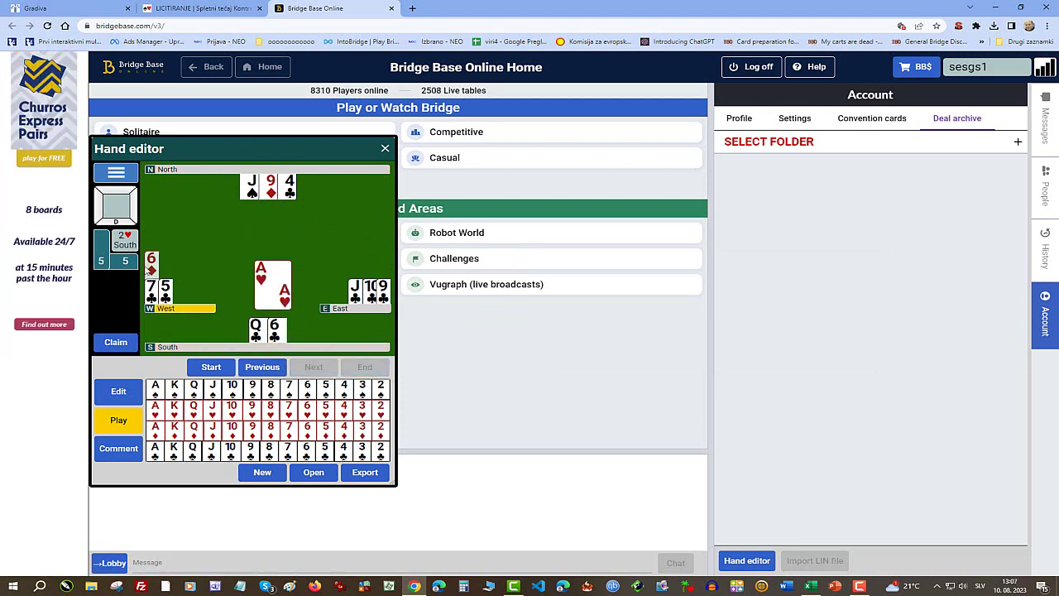
pyautogui.click(152, 264)
pyautogui.click(289, 186)
pyautogui.click(383, 291)
# - Play the twelfth trick with South Q♣, West 5♣, North 9♦ and East J♣, and lead South's last card, 6♣
pyautogui.click(258, 330)
pyautogui.click(165, 290)
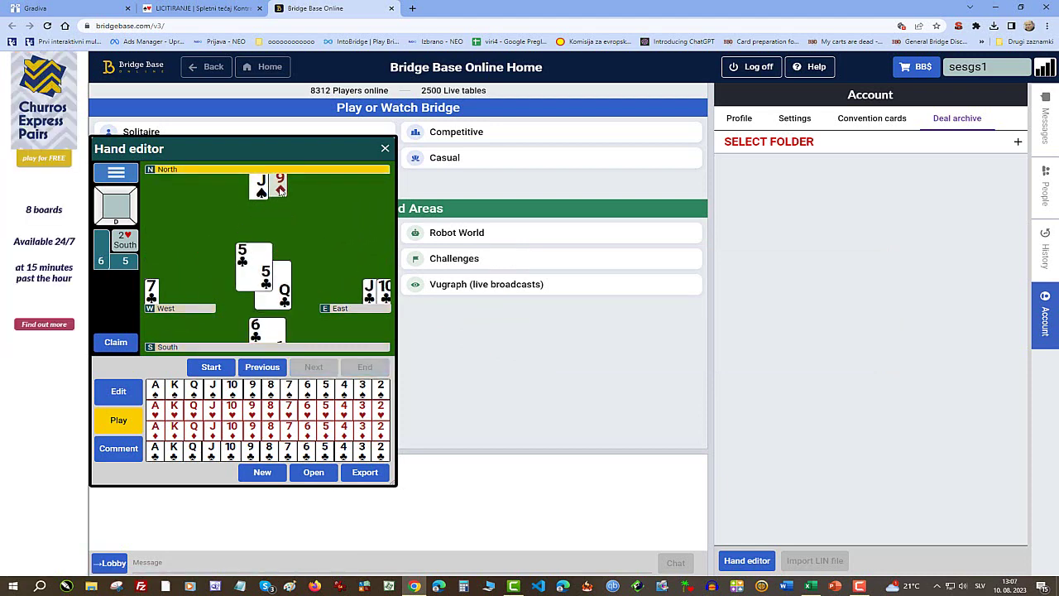
pyautogui.click(278, 186)
pyautogui.click(368, 290)
pyautogui.click(278, 334)
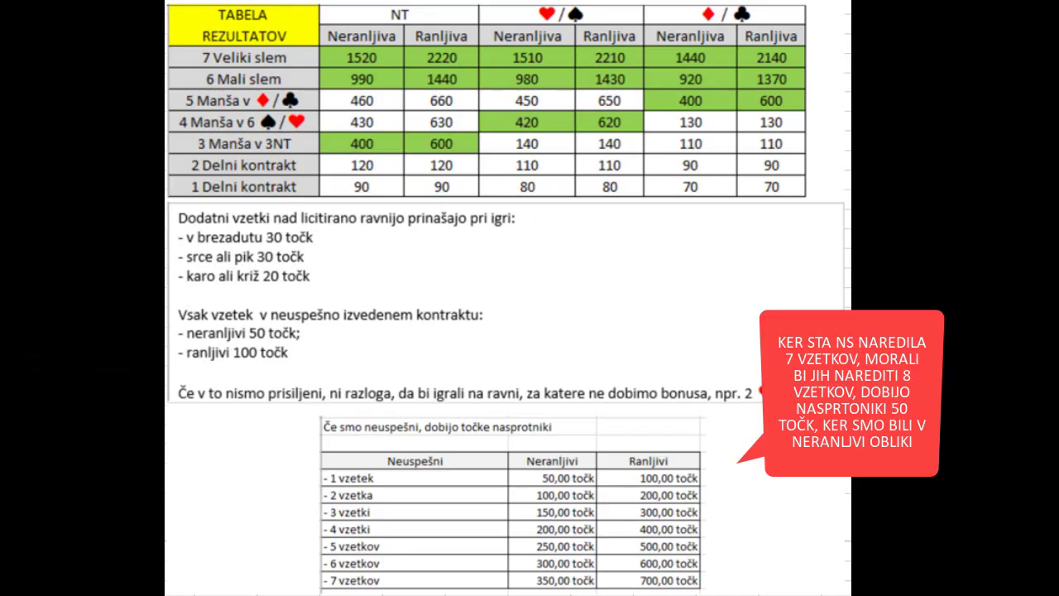